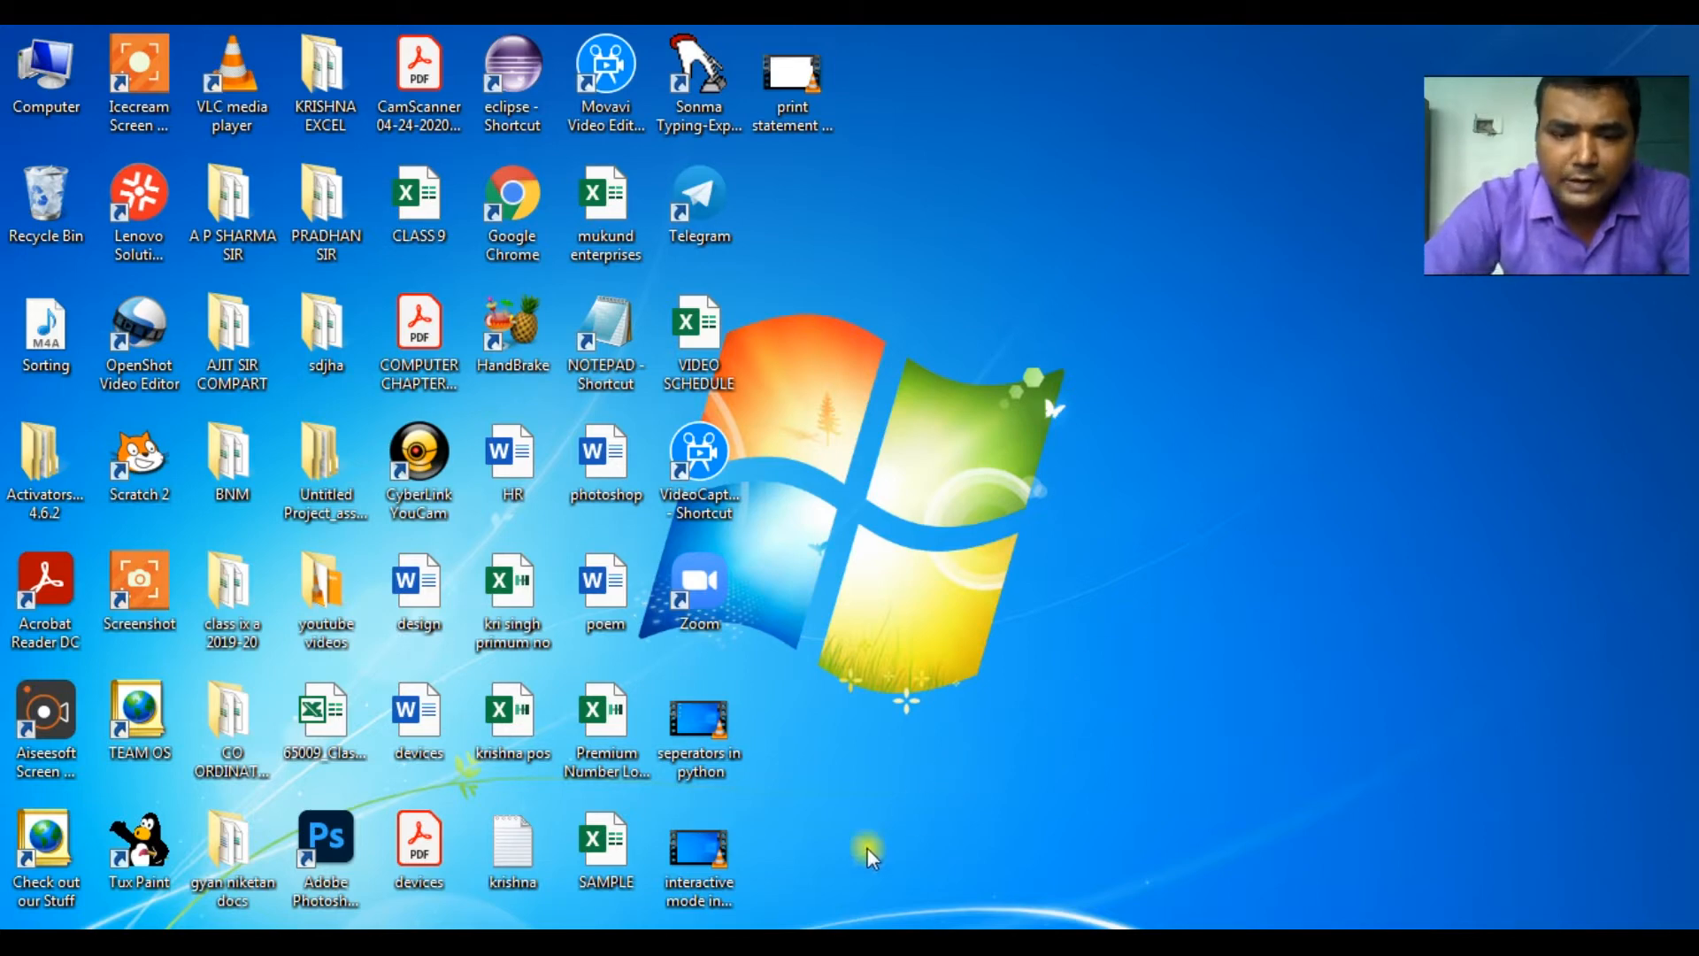
- Switch to the SAMPLE workbook in Excel and turn on filtering for the whole student marks table, A1:J16
left_click(448, 927)
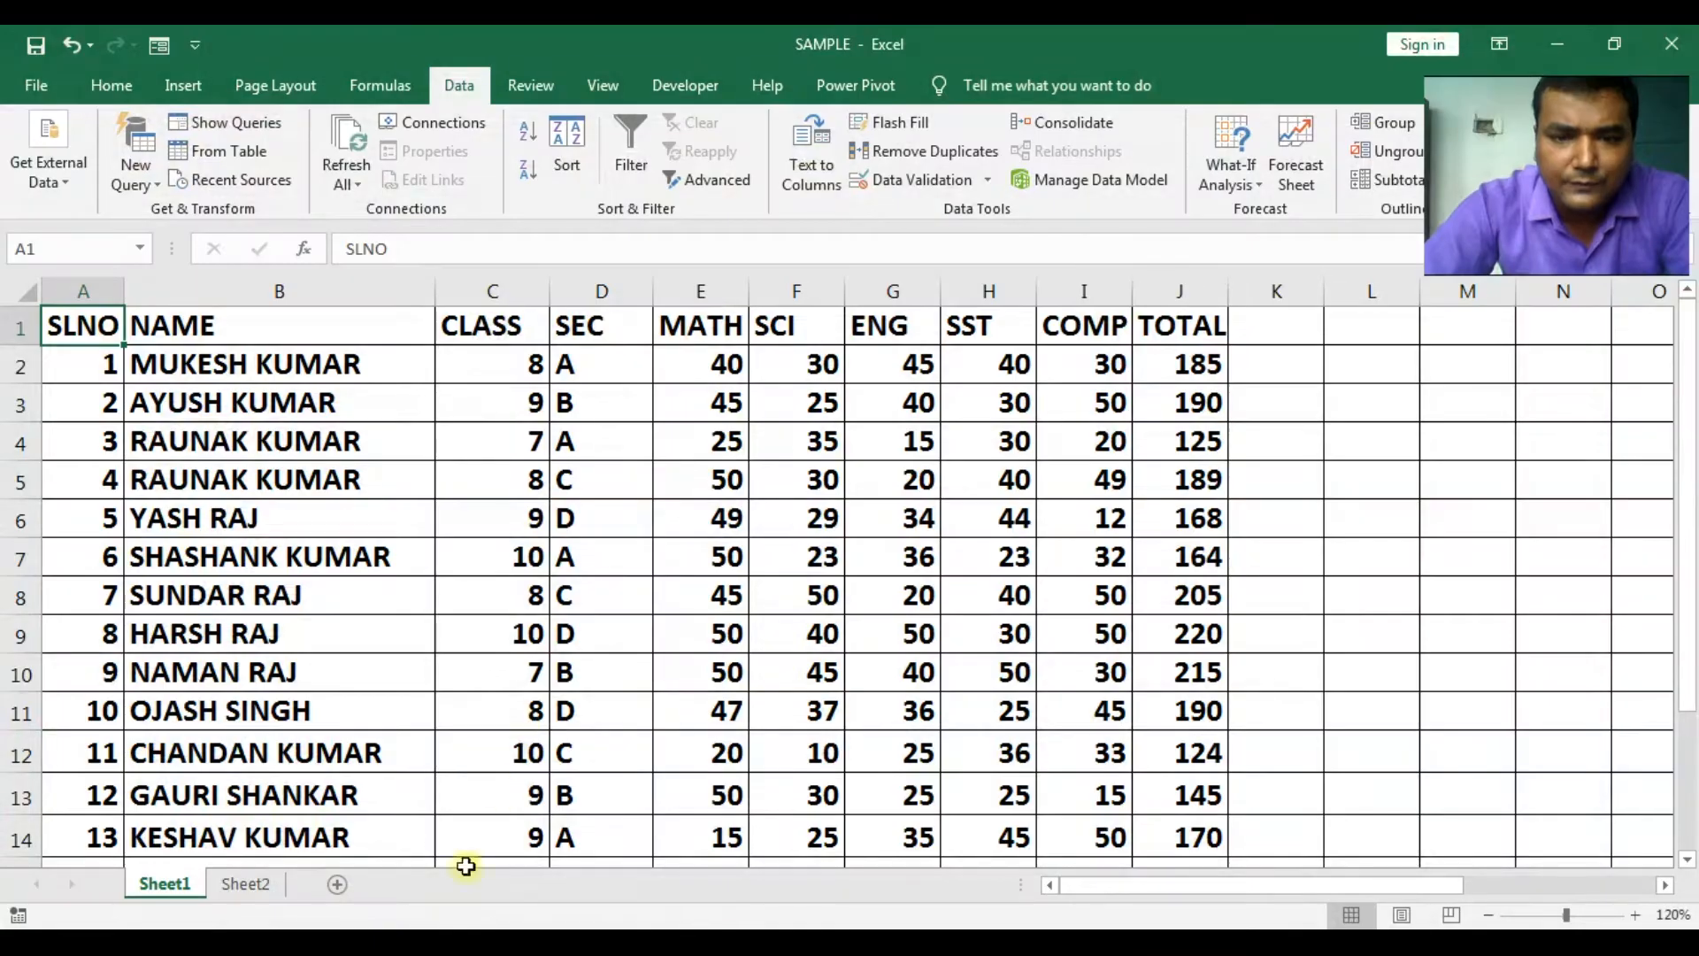
left_click(577, 657)
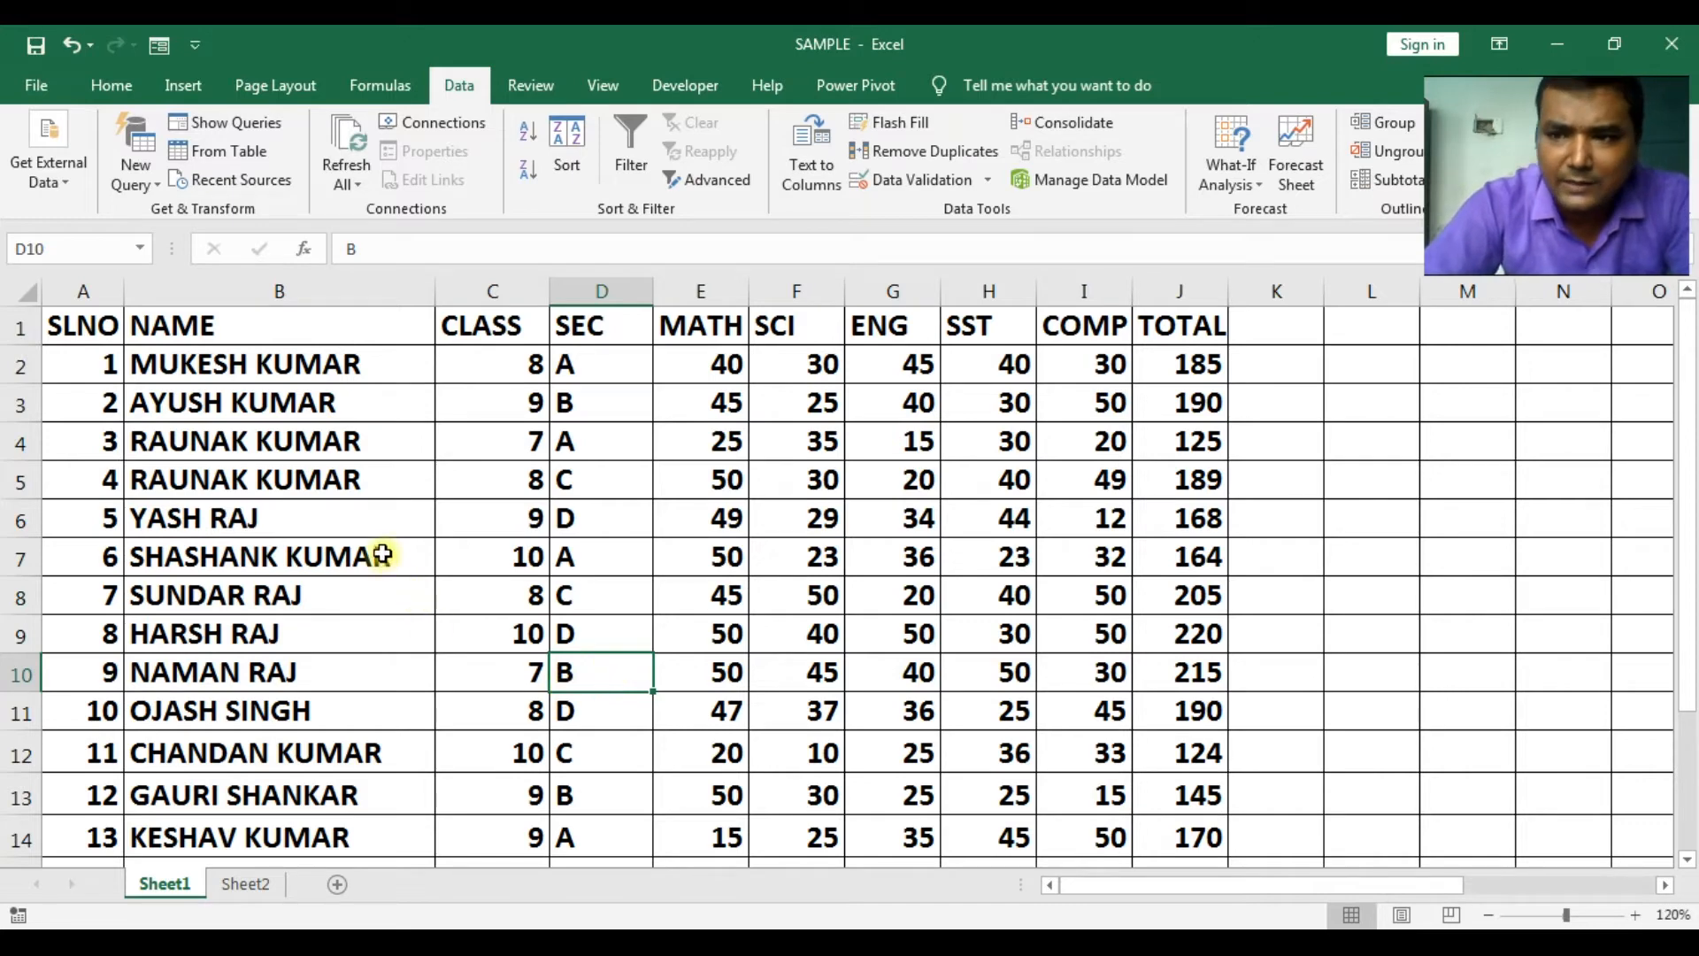
left_click(350, 507)
left_click_drag(115, 327, 1157, 796)
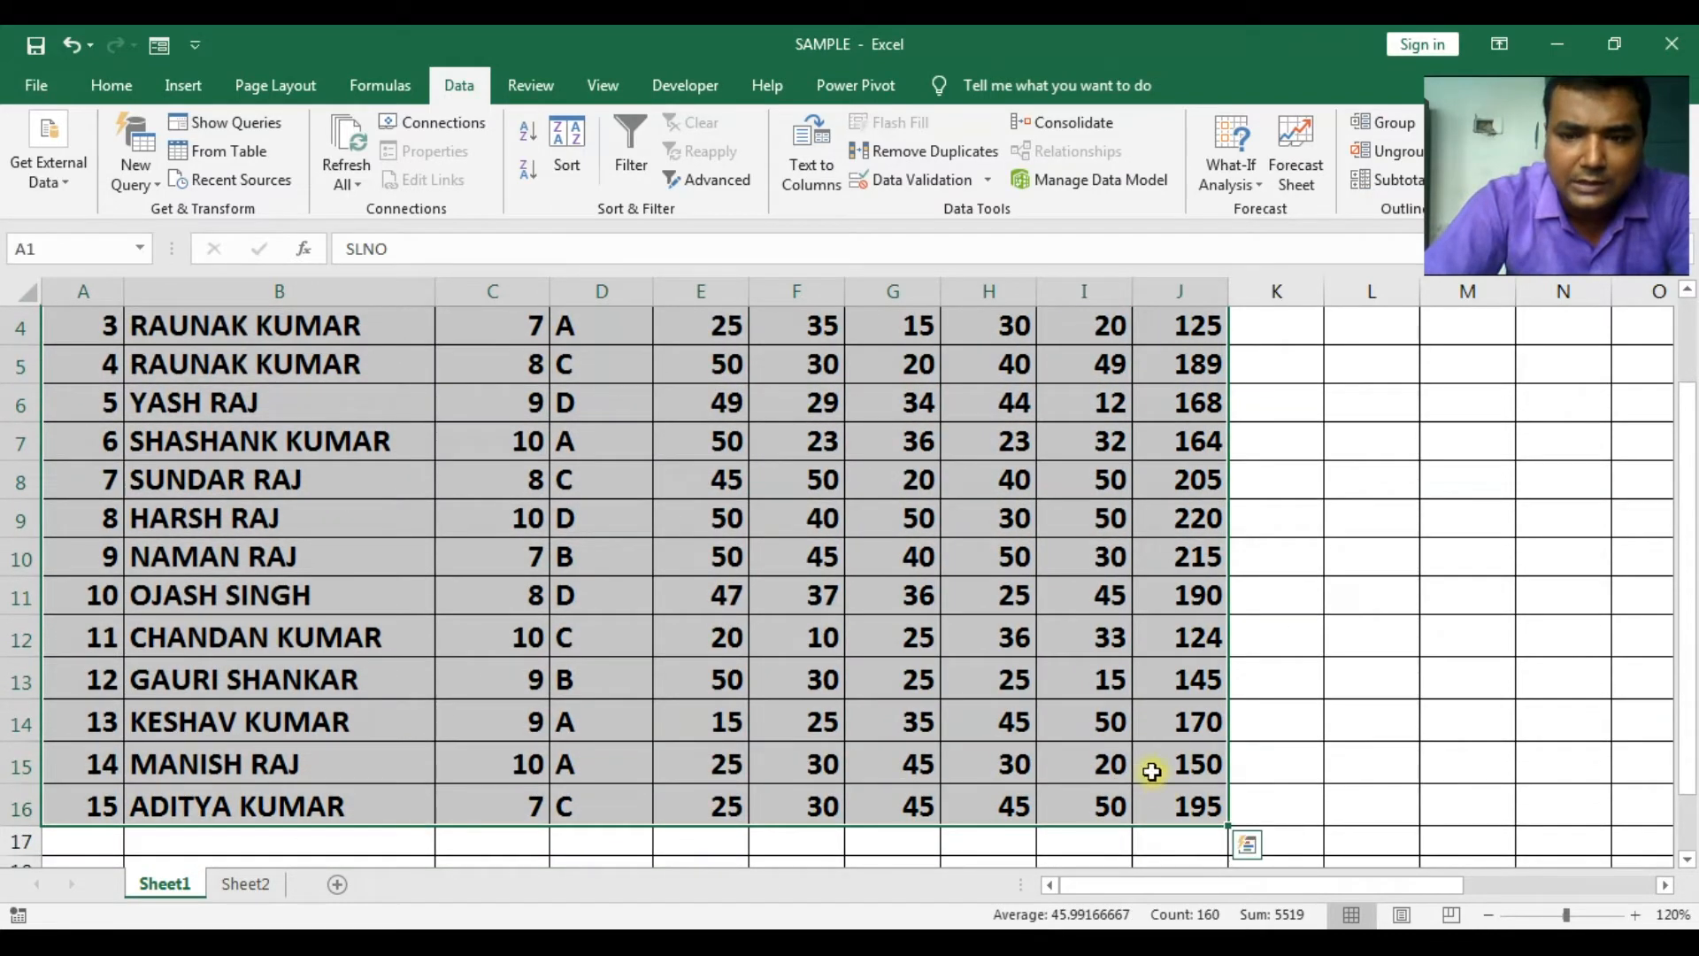
scroll(1085, 709, "up", 1)
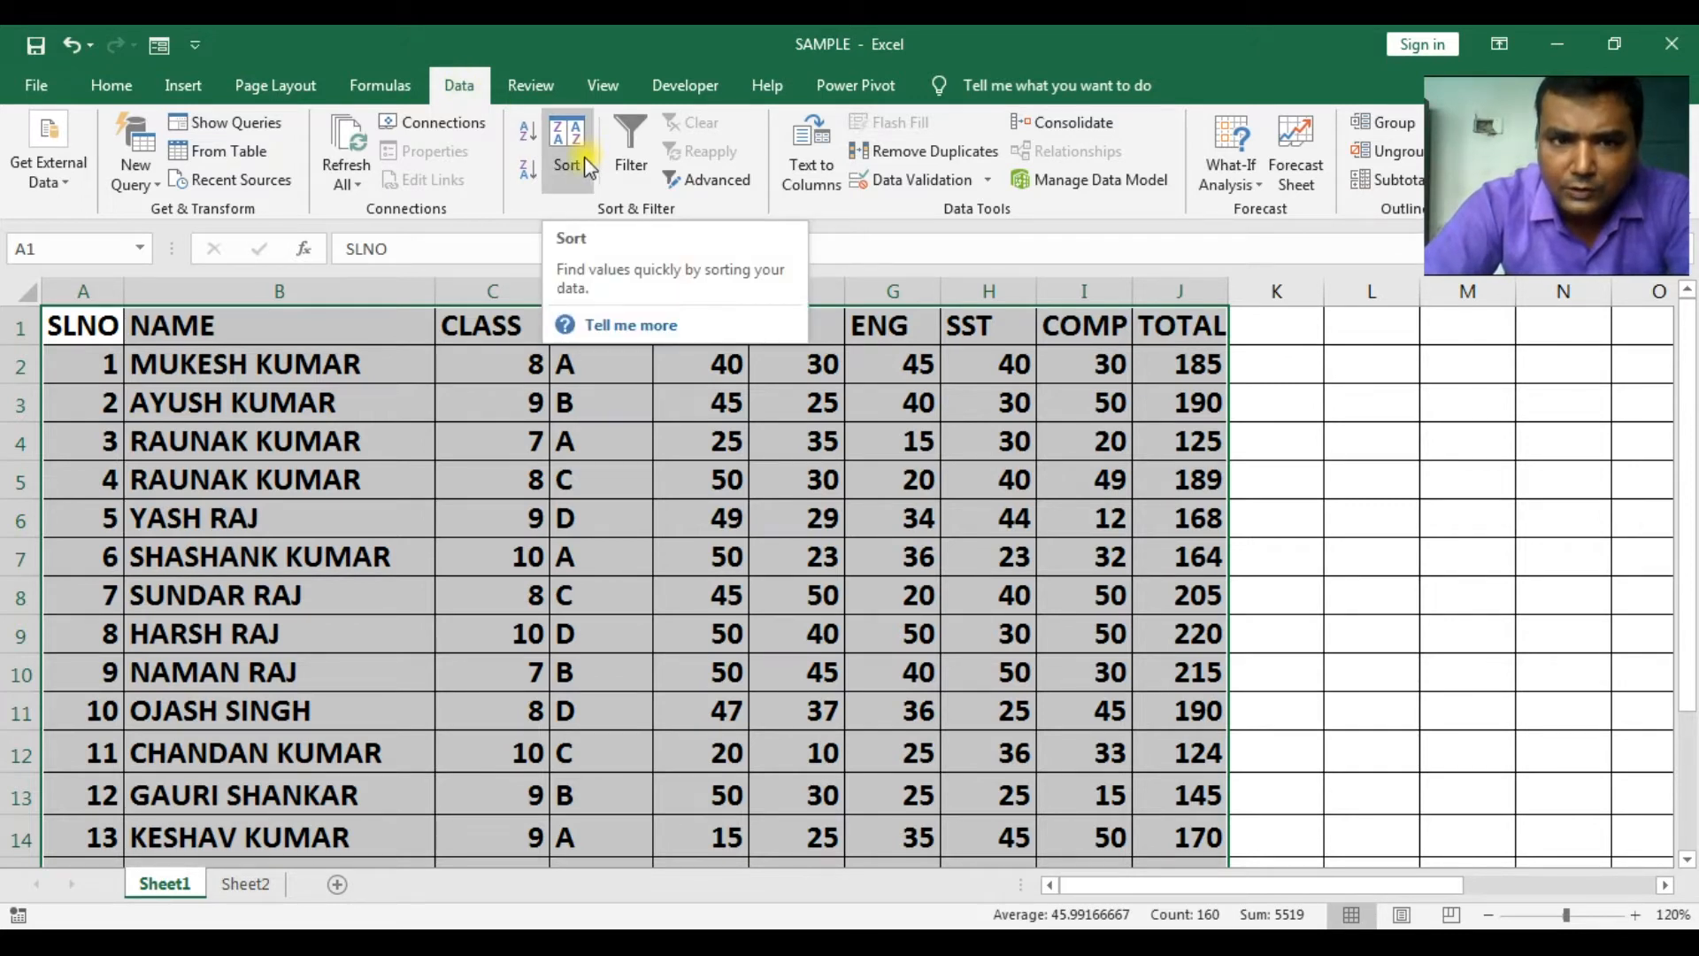
left_click(628, 168)
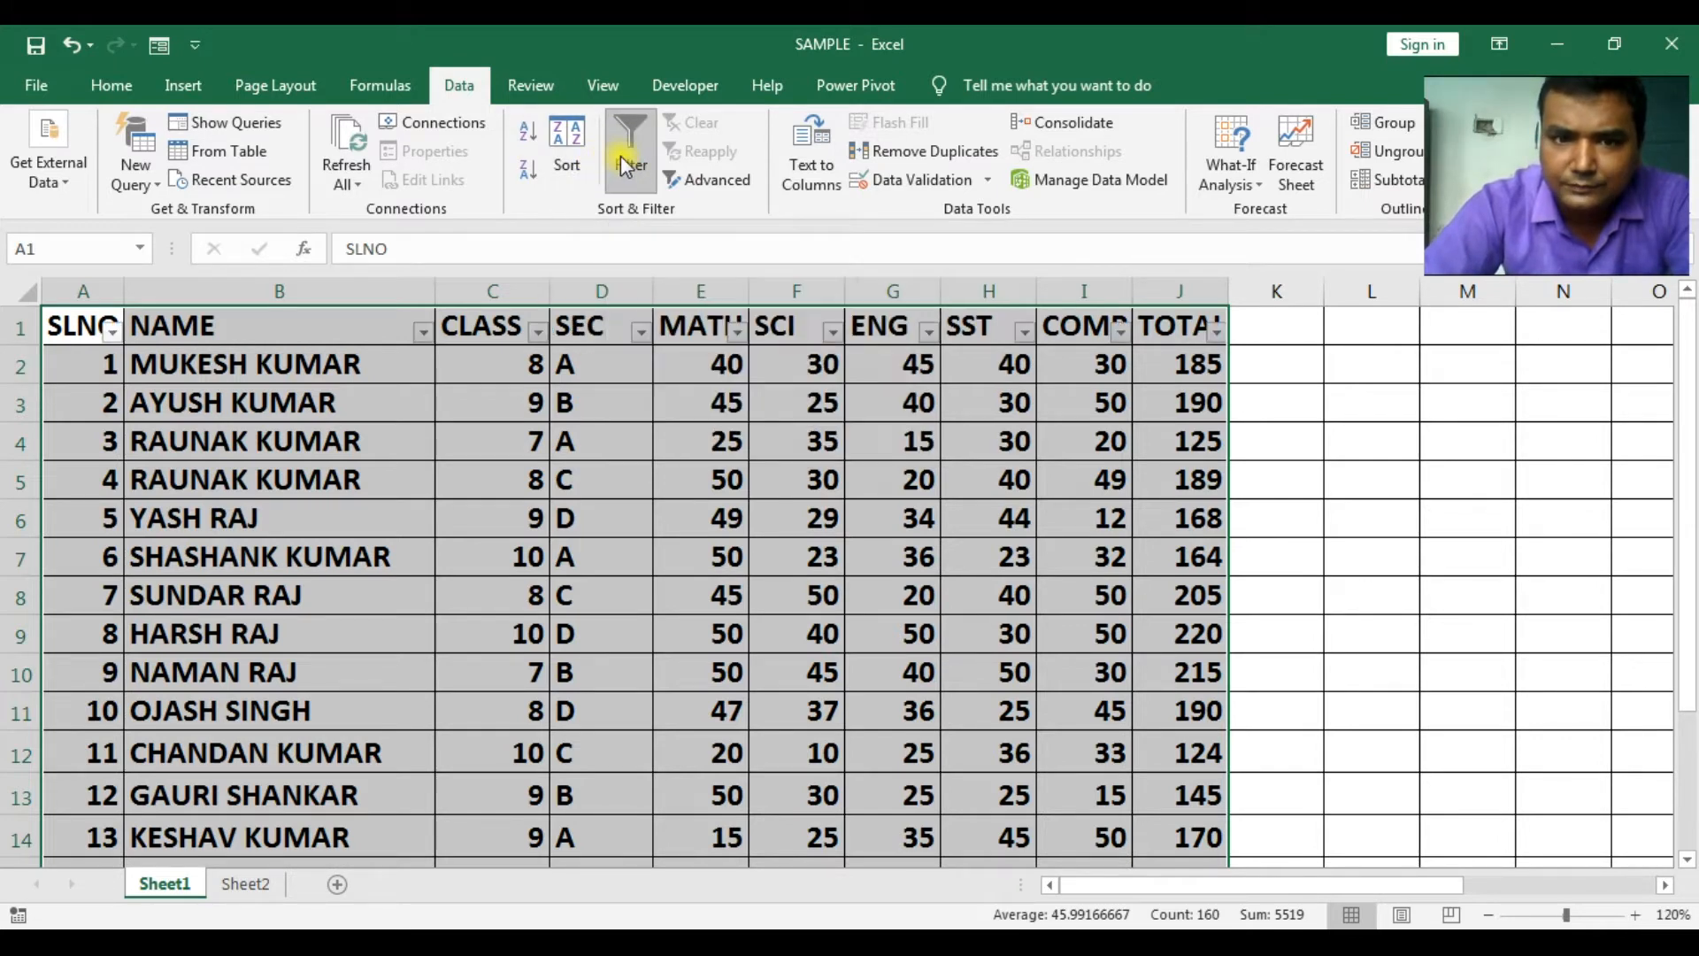
left_click(656, 365)
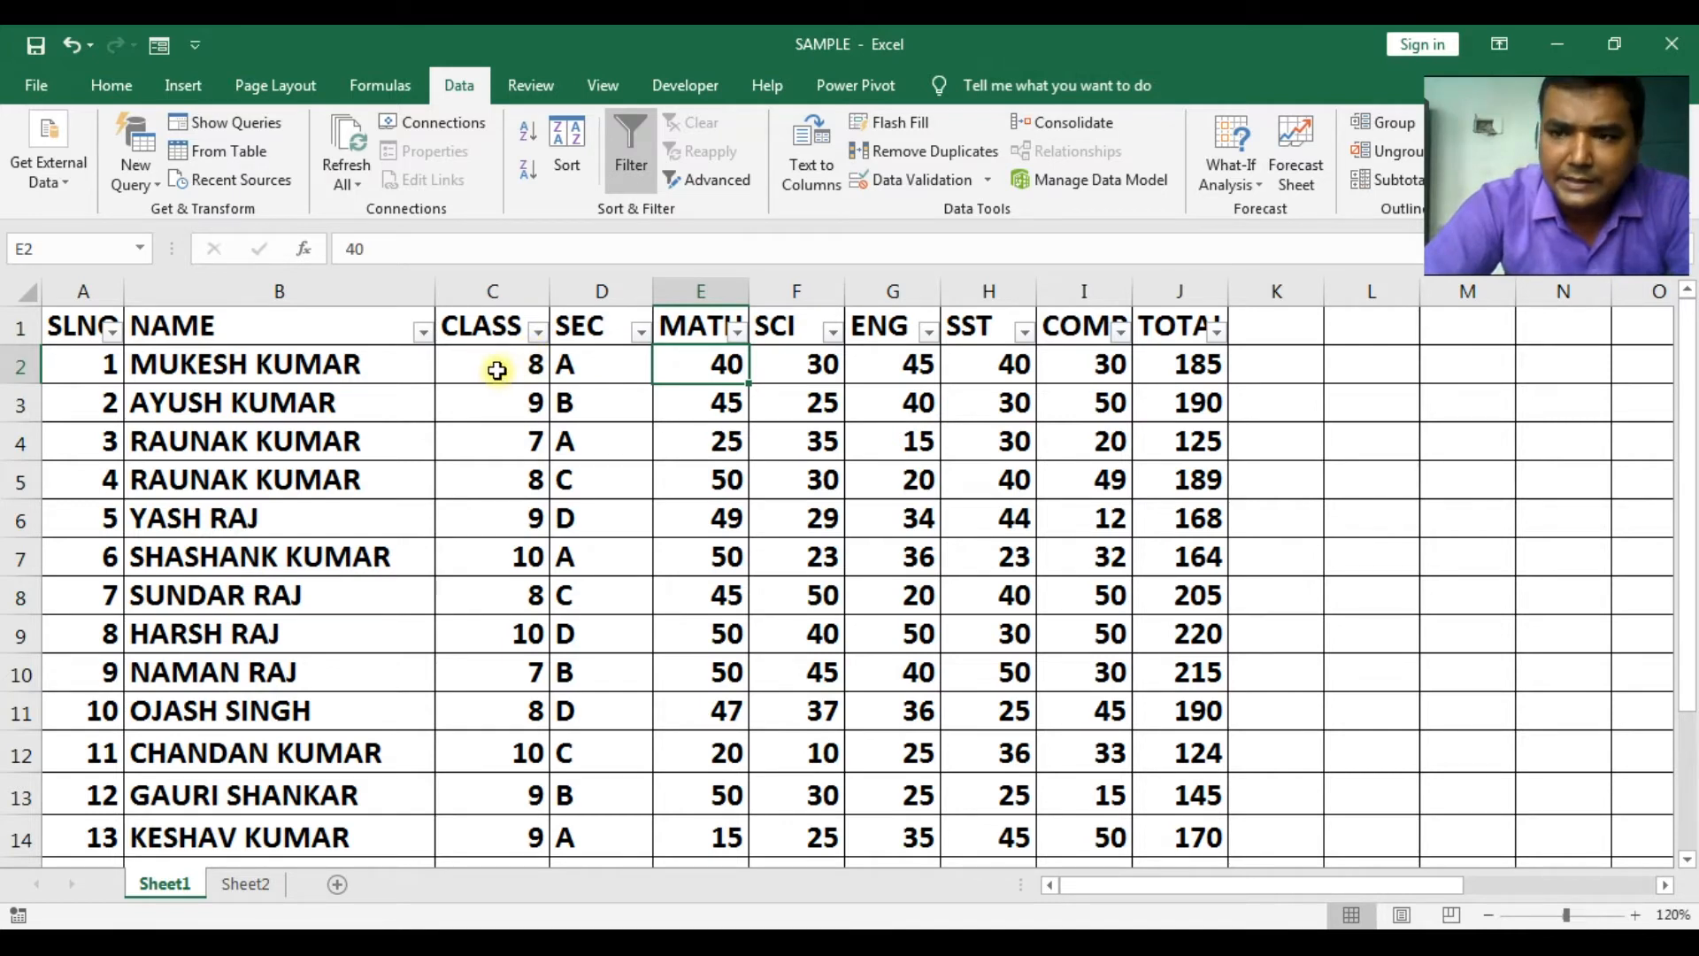
- Filter the CLASS column to show only class 10, and clear that filter
left_click(538, 331)
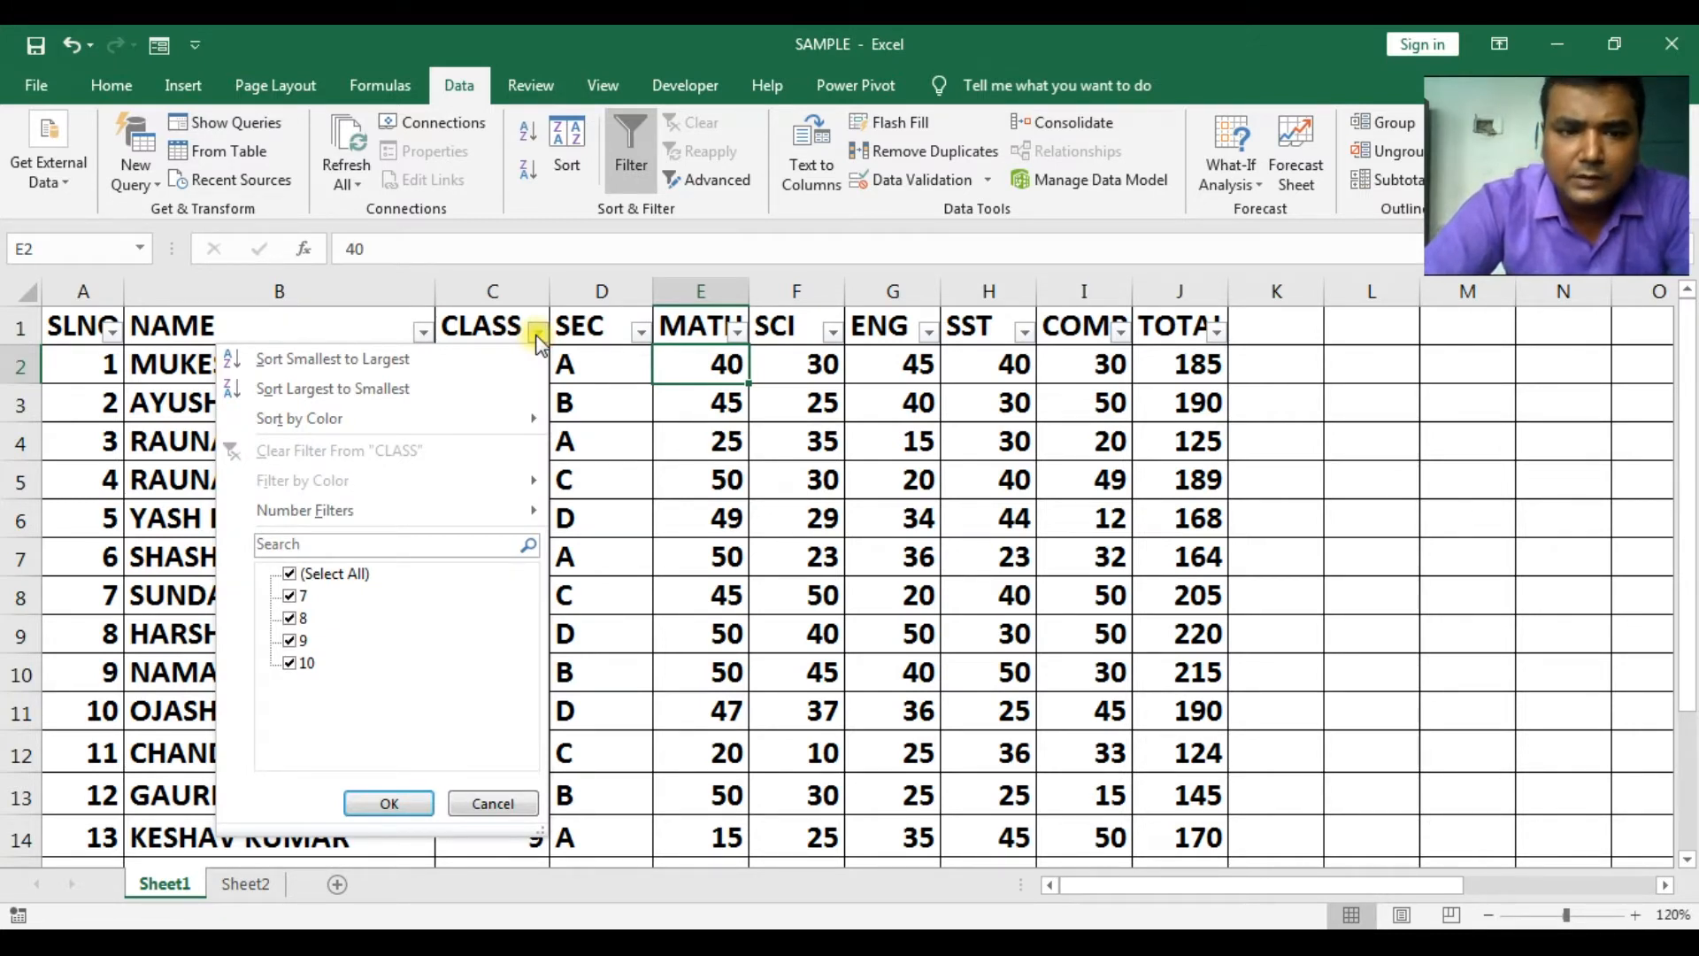
left_click(340, 574)
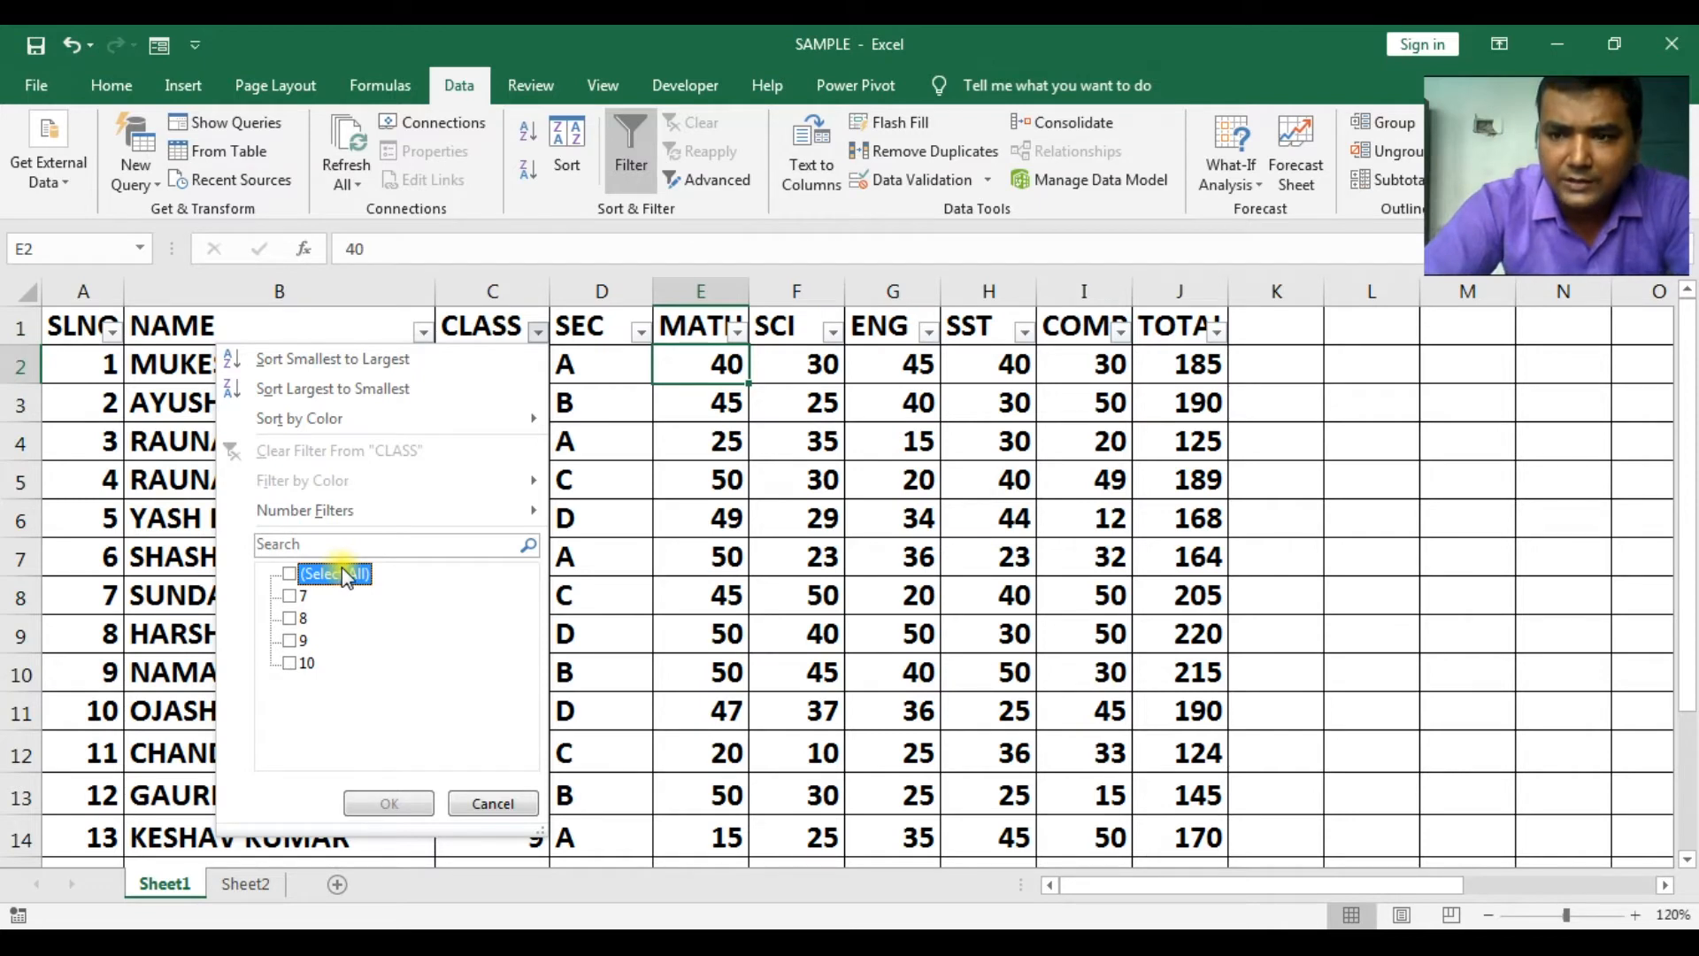
left_click(298, 669)
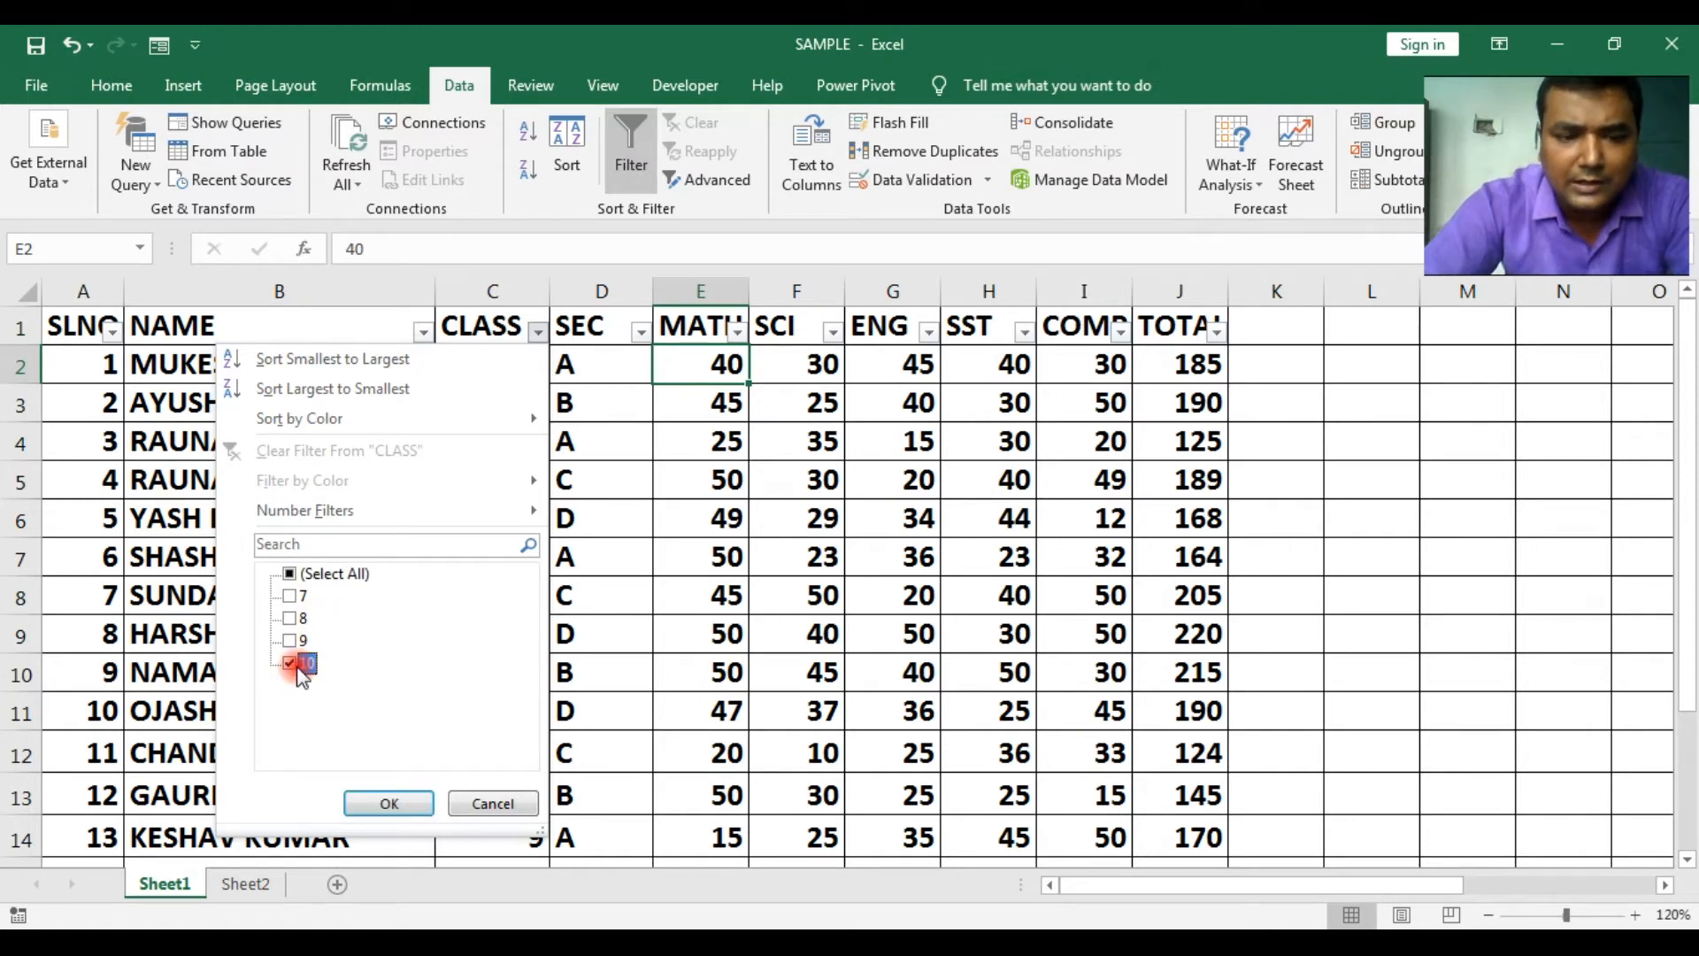
left_click(390, 800)
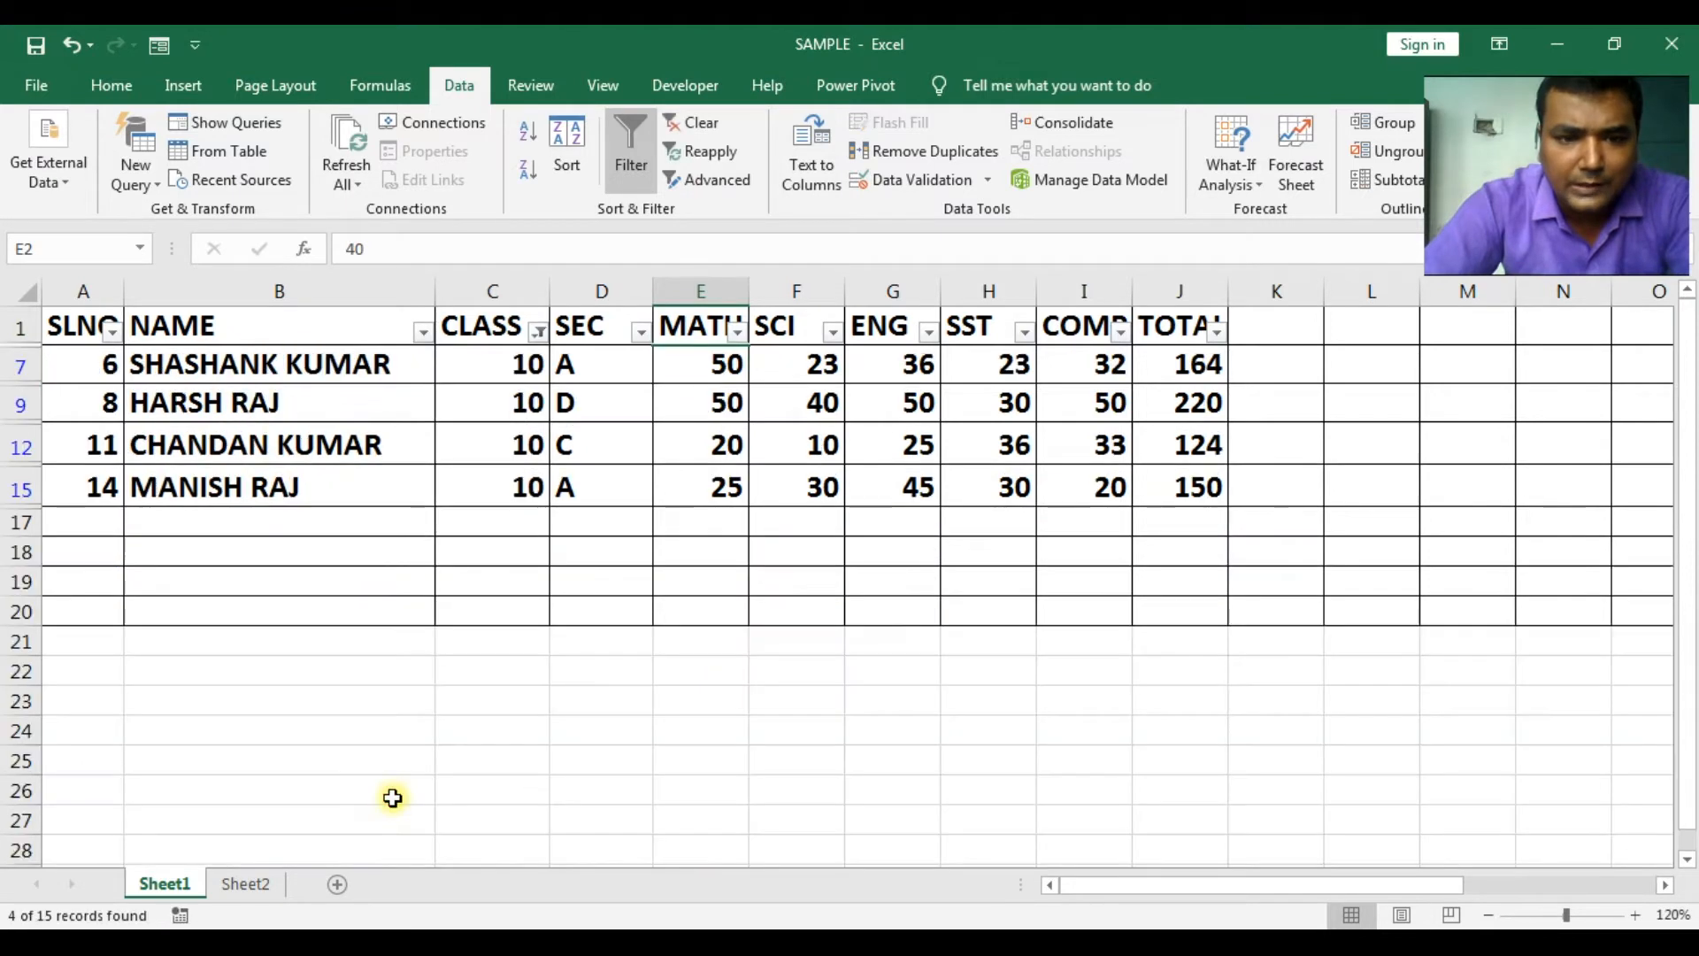
left_click(437, 610)
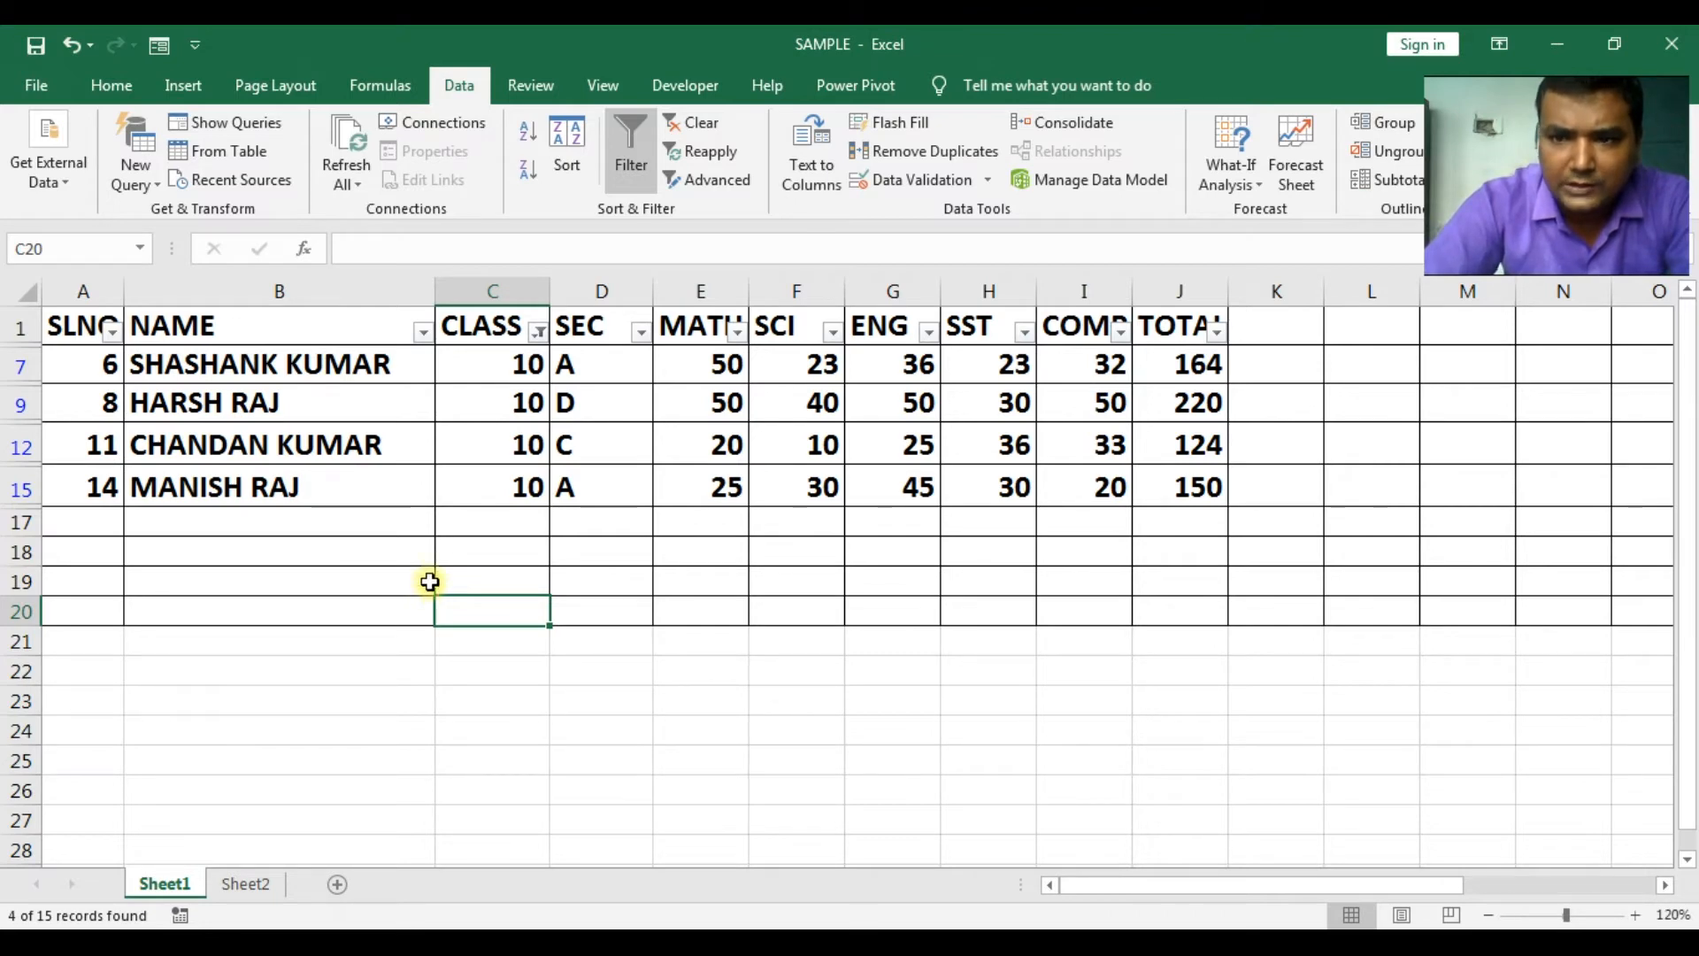
left_click(699, 125)
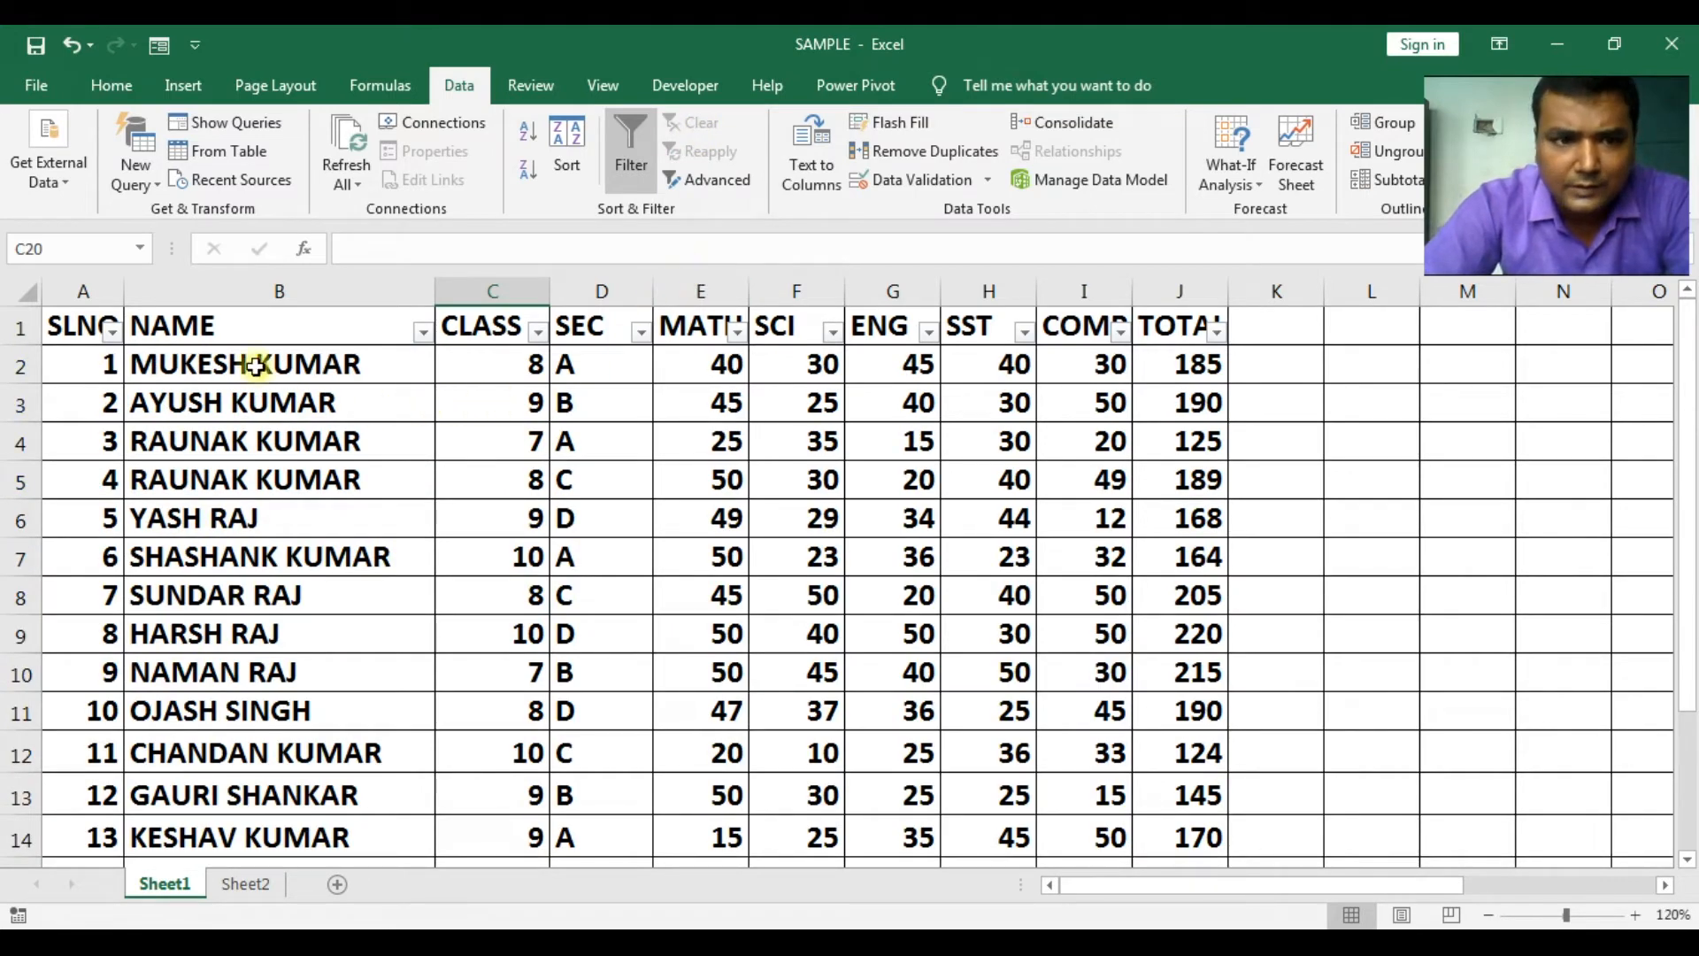
- Sort the student table by the CLASS column from smallest to largest
left_click(537, 331)
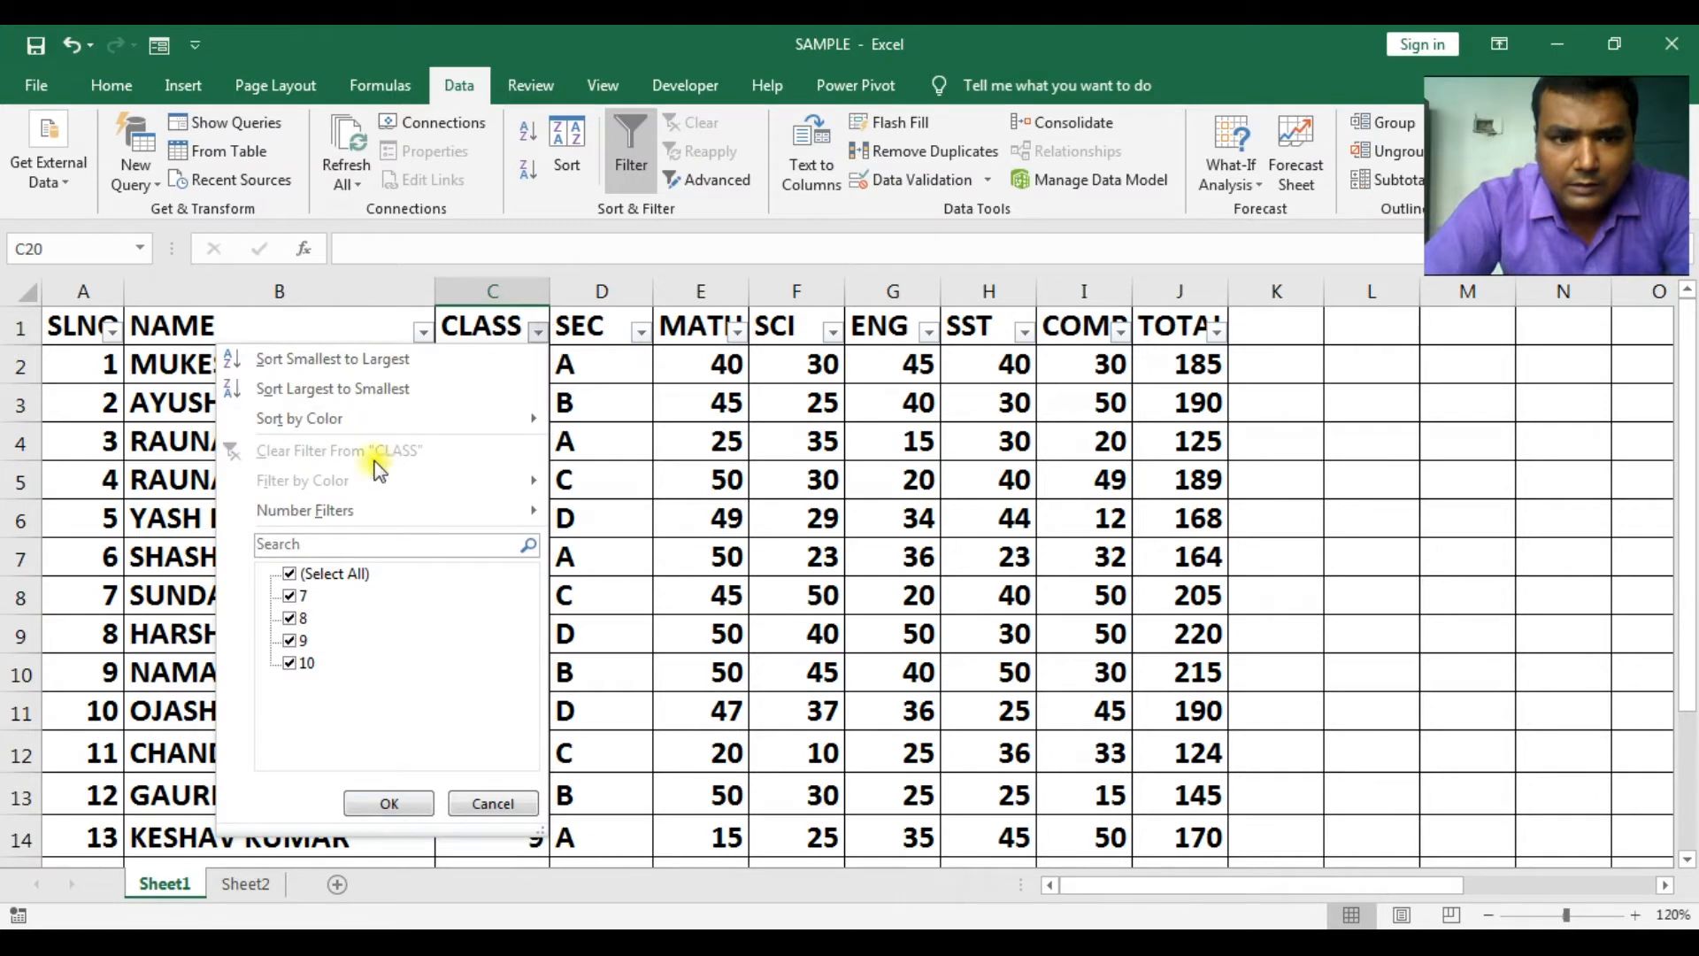
left_click(358, 577)
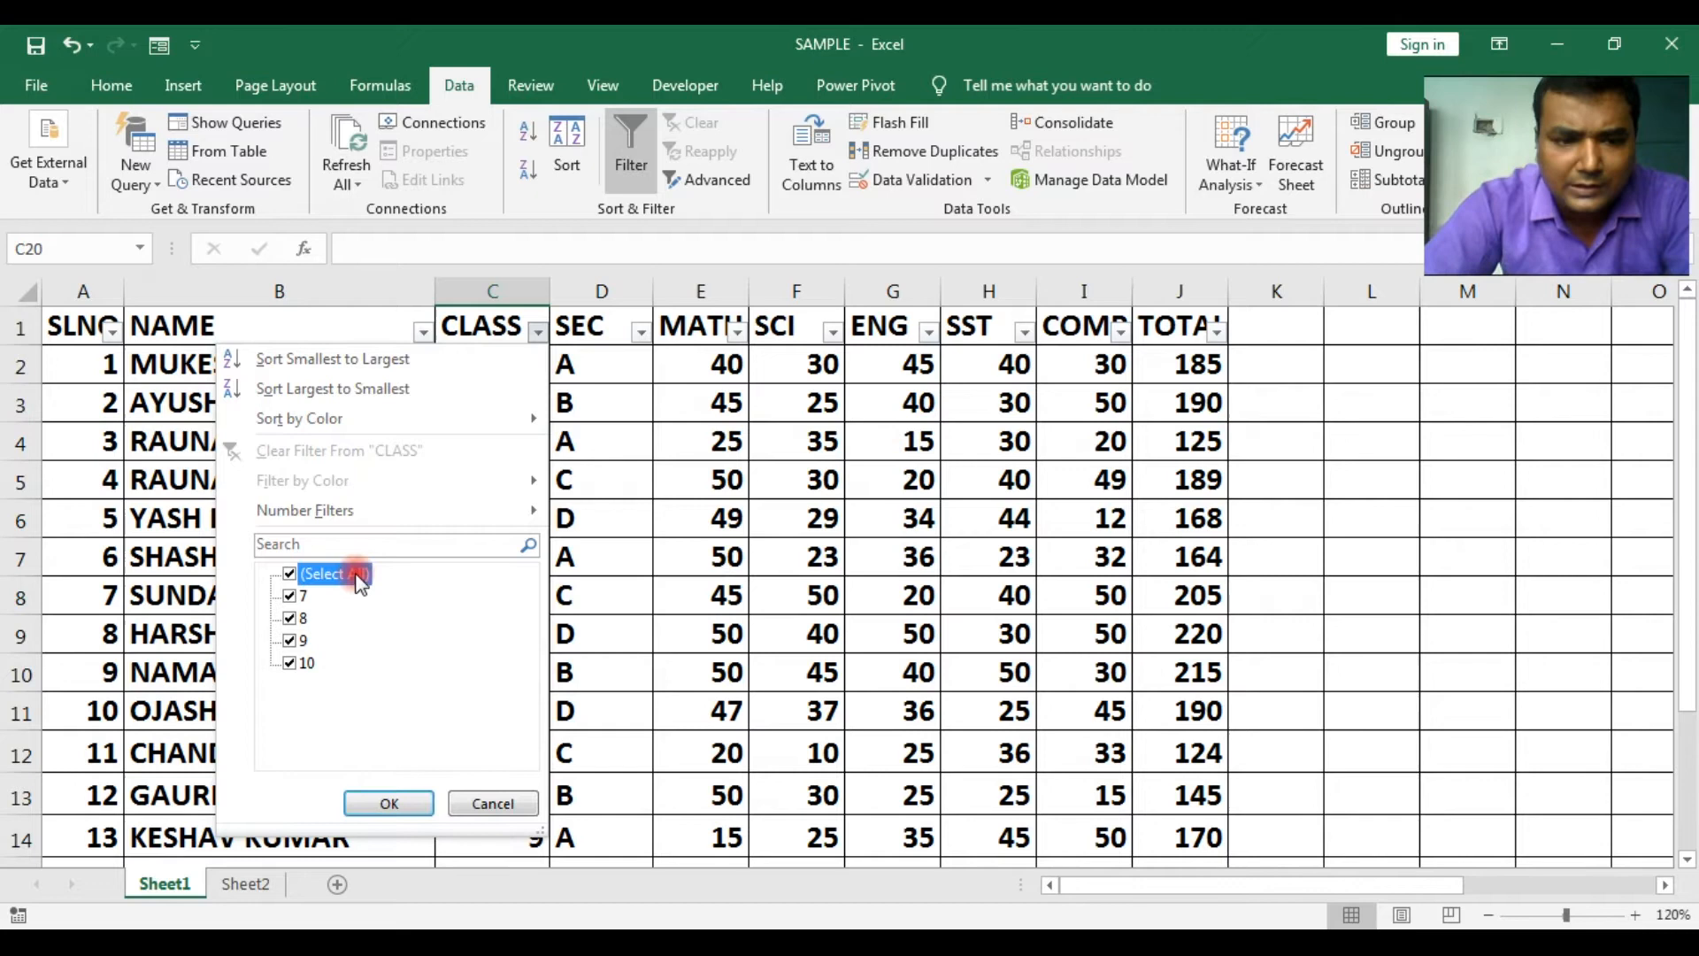
left_click(292, 618)
left_click(298, 642)
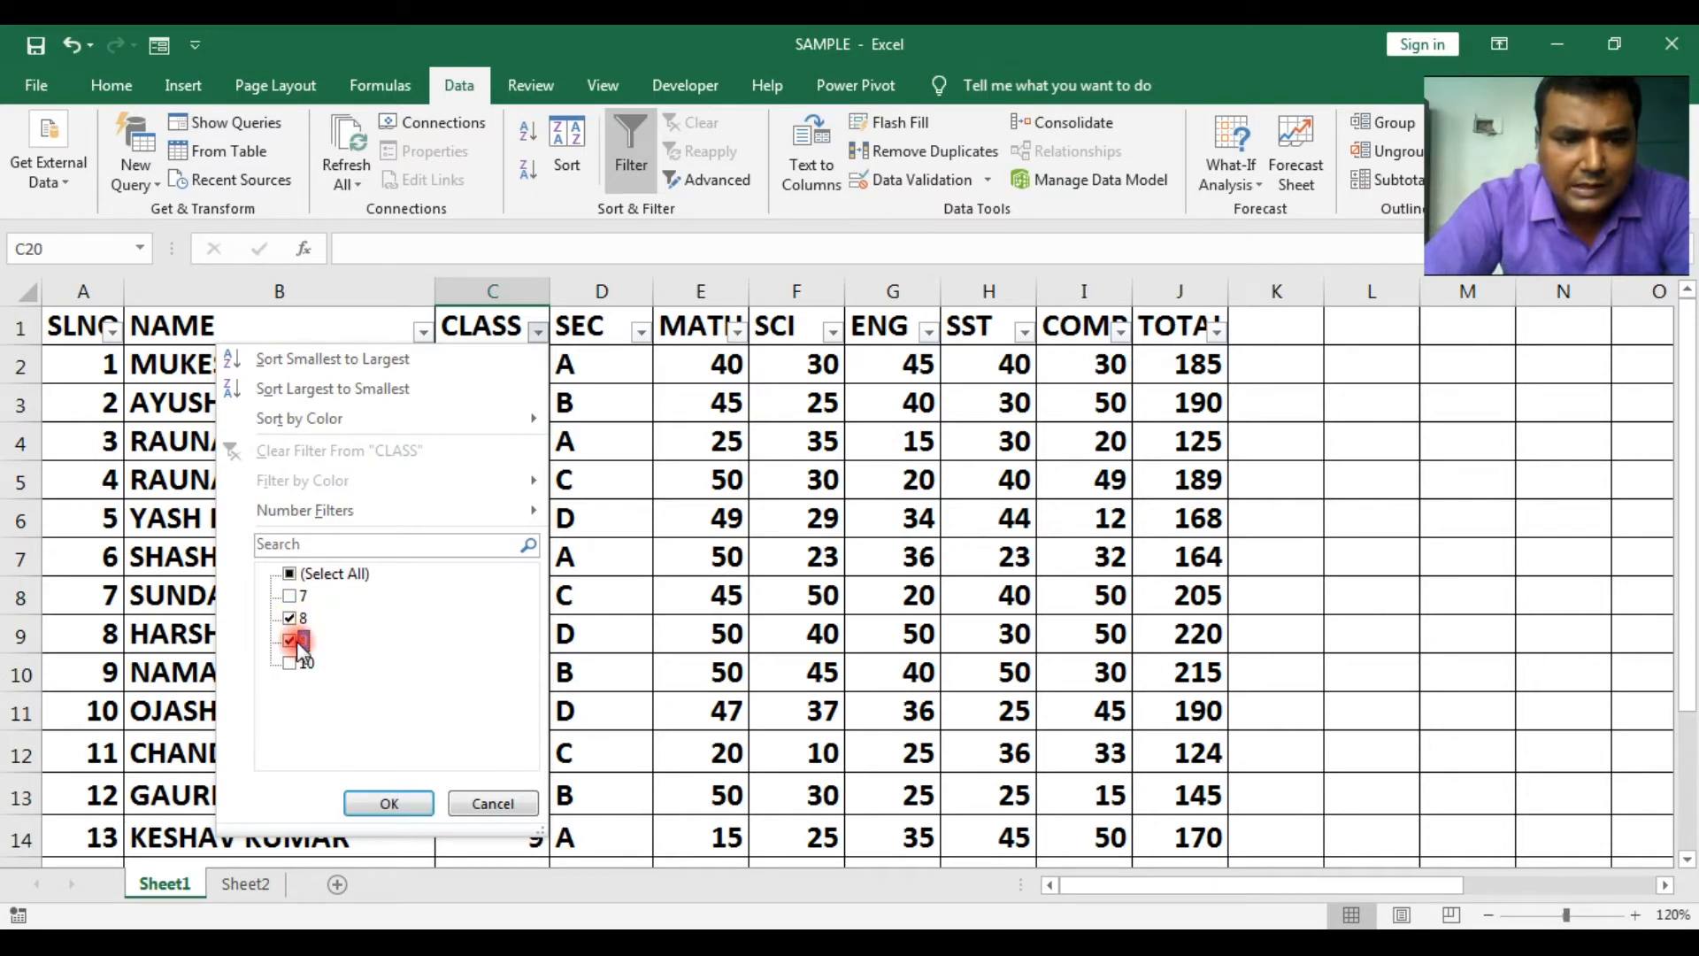
left_click(357, 357)
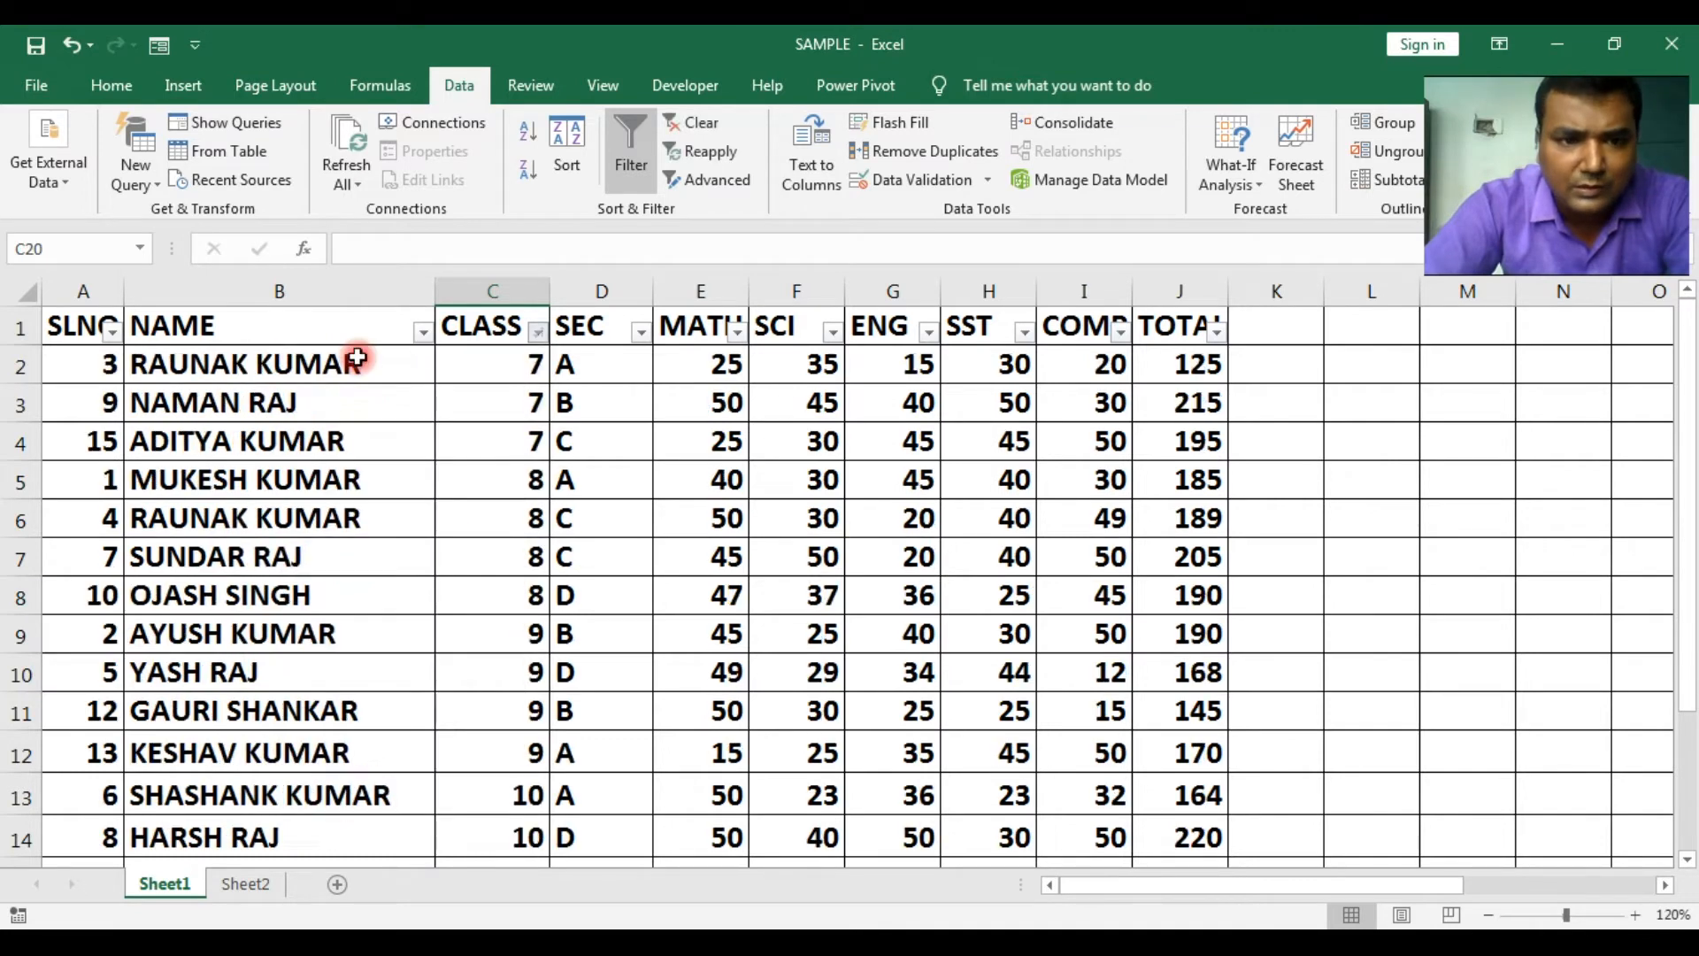
- Filter the CLASS column to show only classes 8 and 9, and clear that filter
left_click(537, 331)
left_click(290, 573)
left_click(290, 618)
left_click(289, 639)
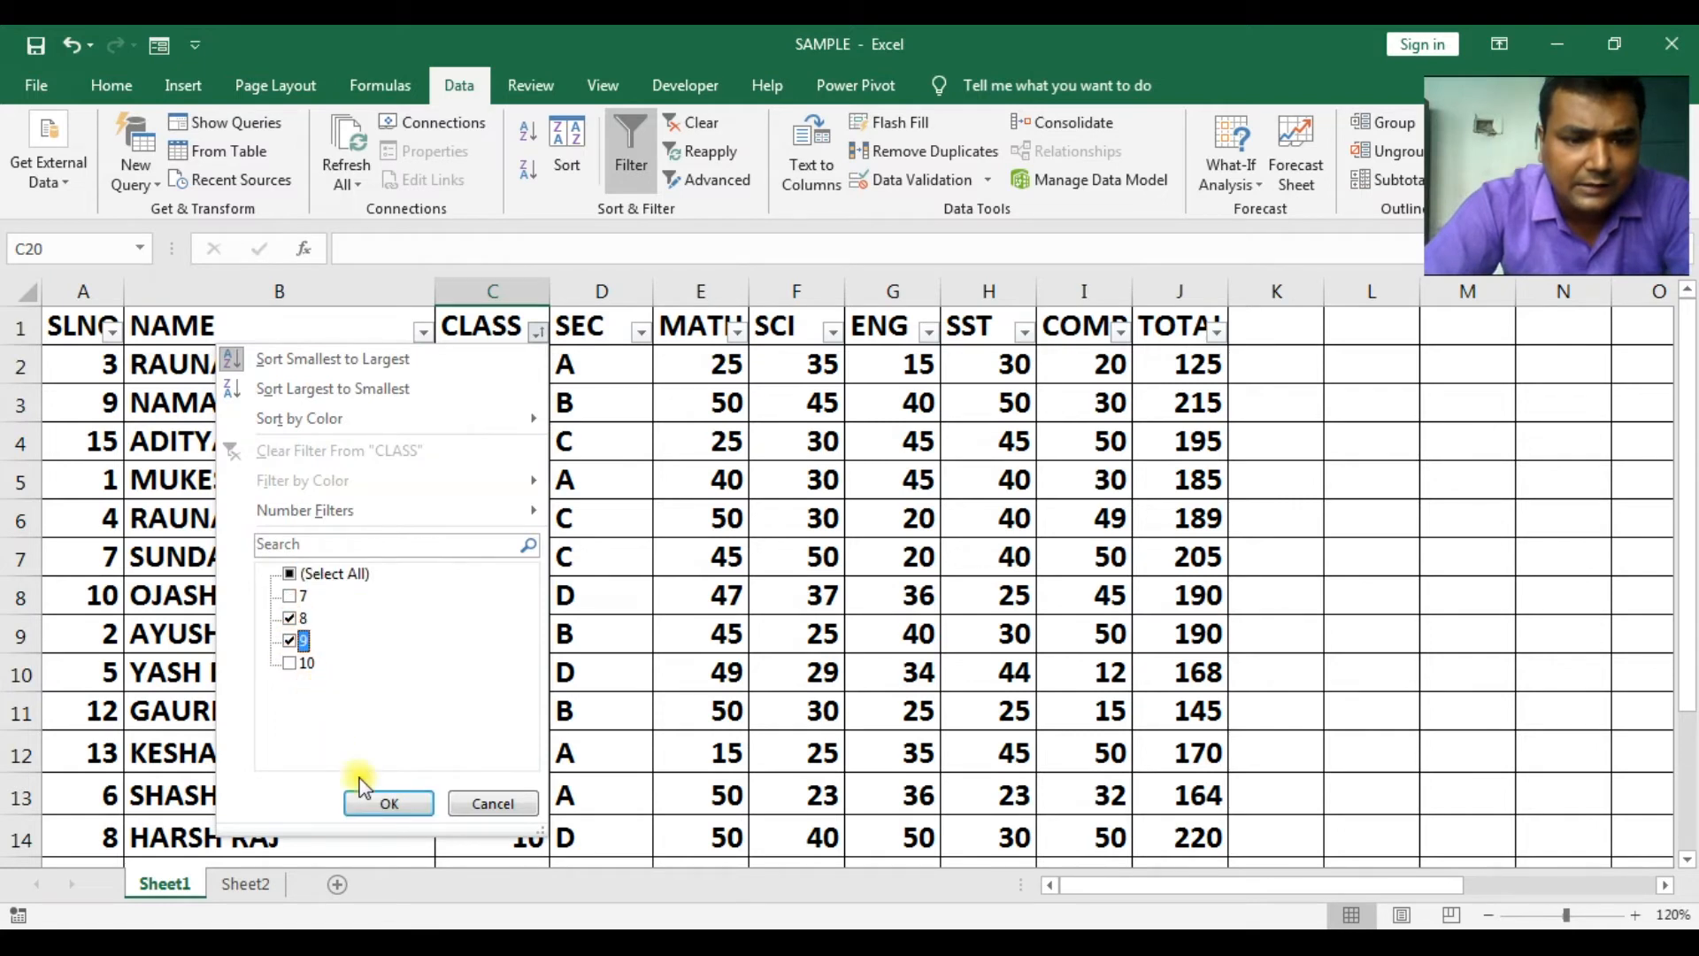
left_click(402, 808)
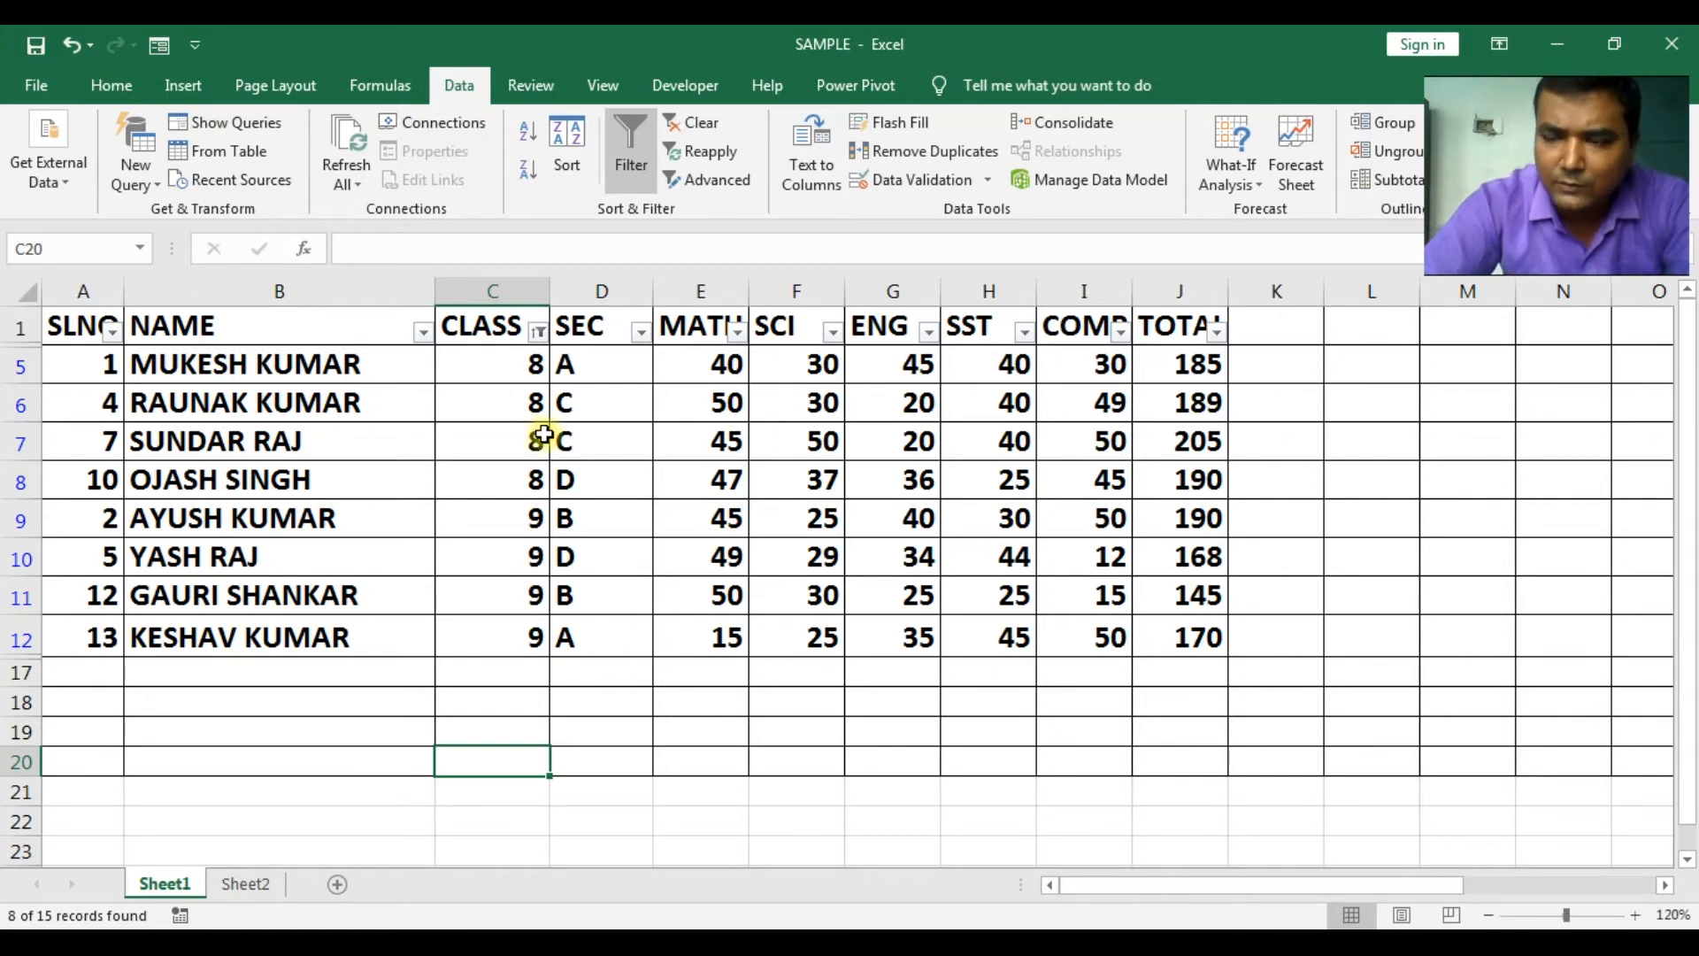
left_click(696, 125)
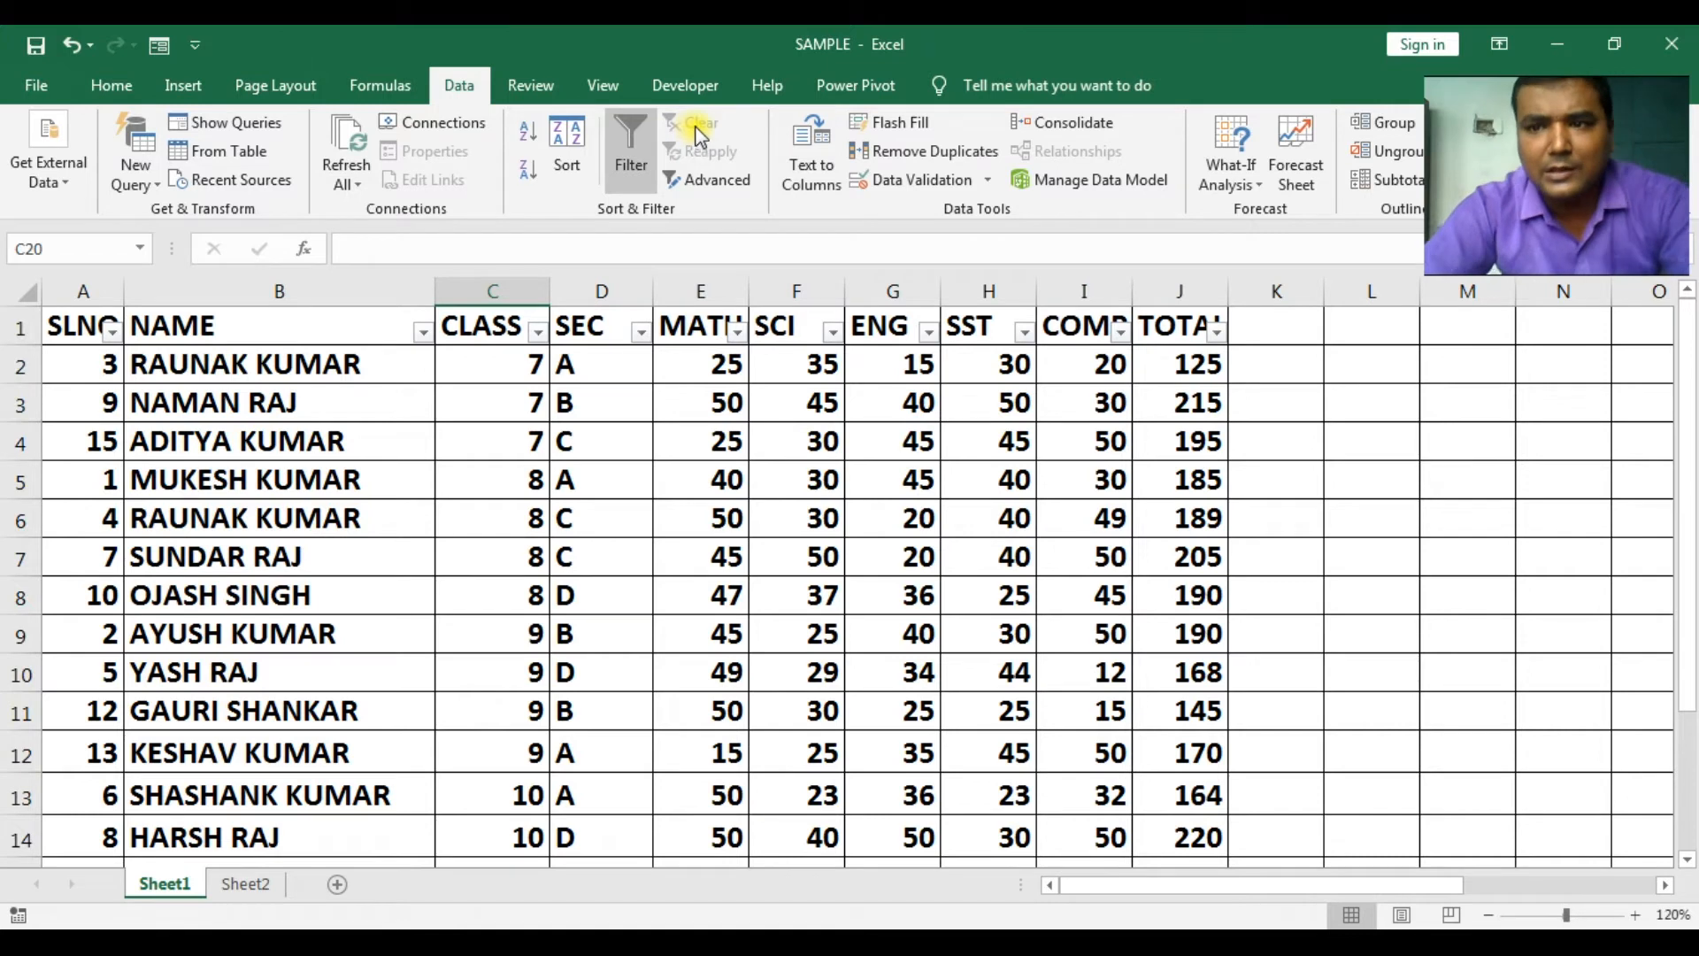
- Filter the MATH column to show only marks of 50, select the filtered marks, and clear the filter
left_click(738, 331)
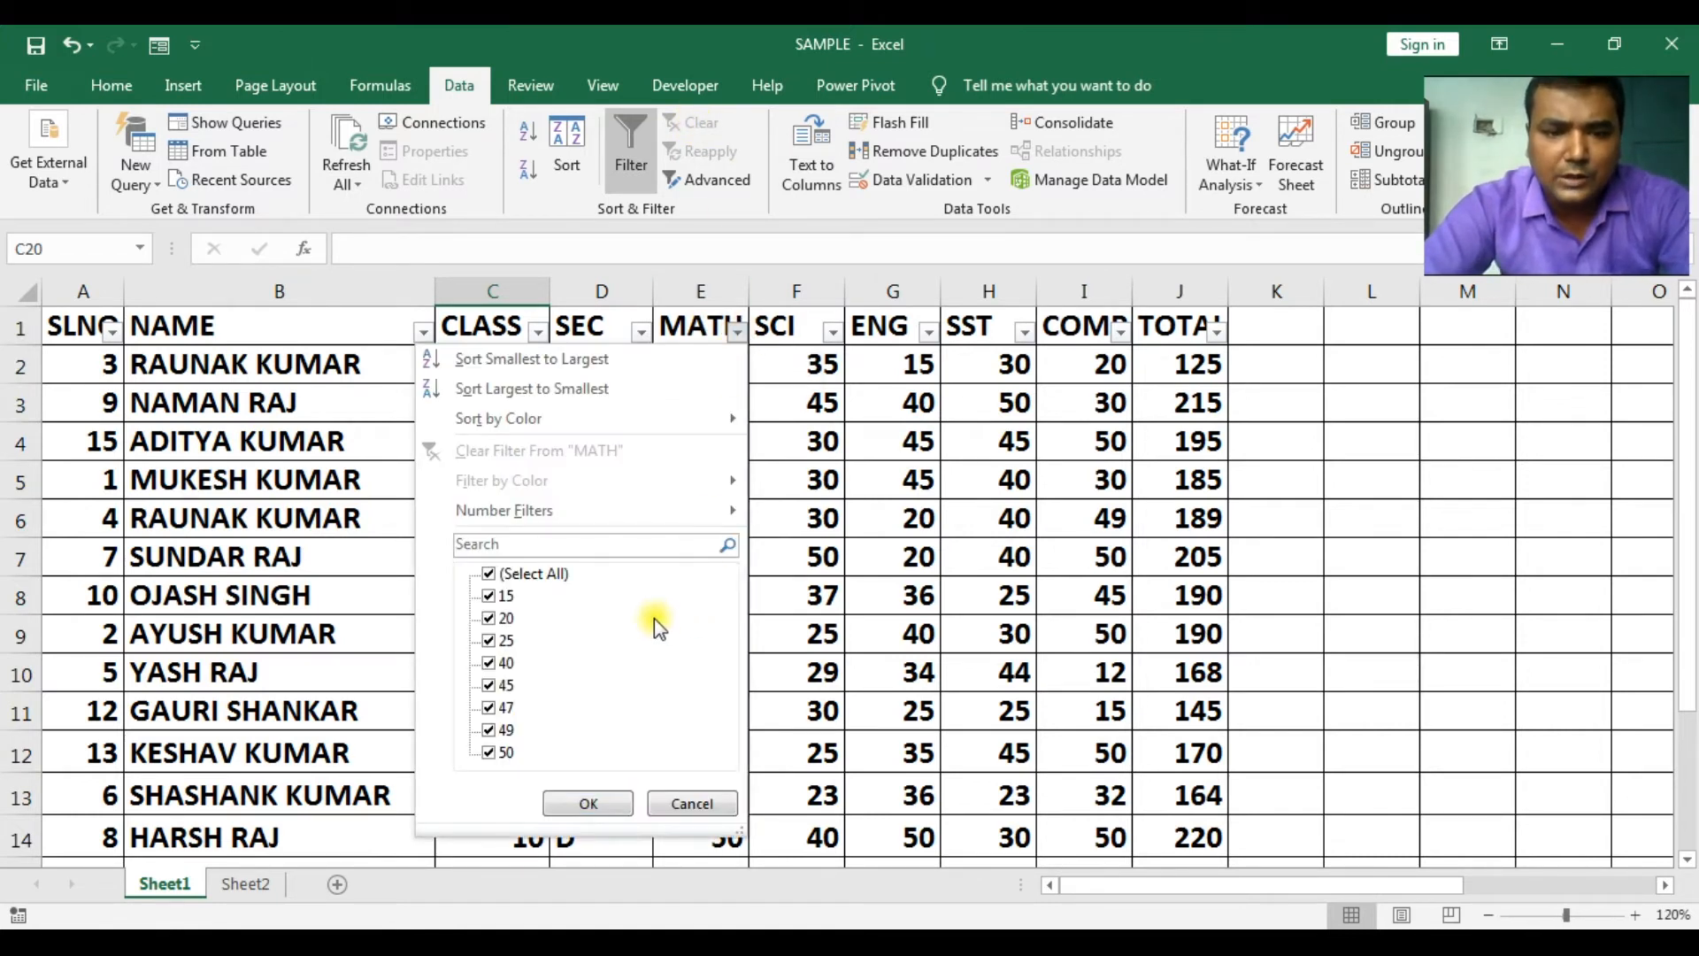
left_click(536, 574)
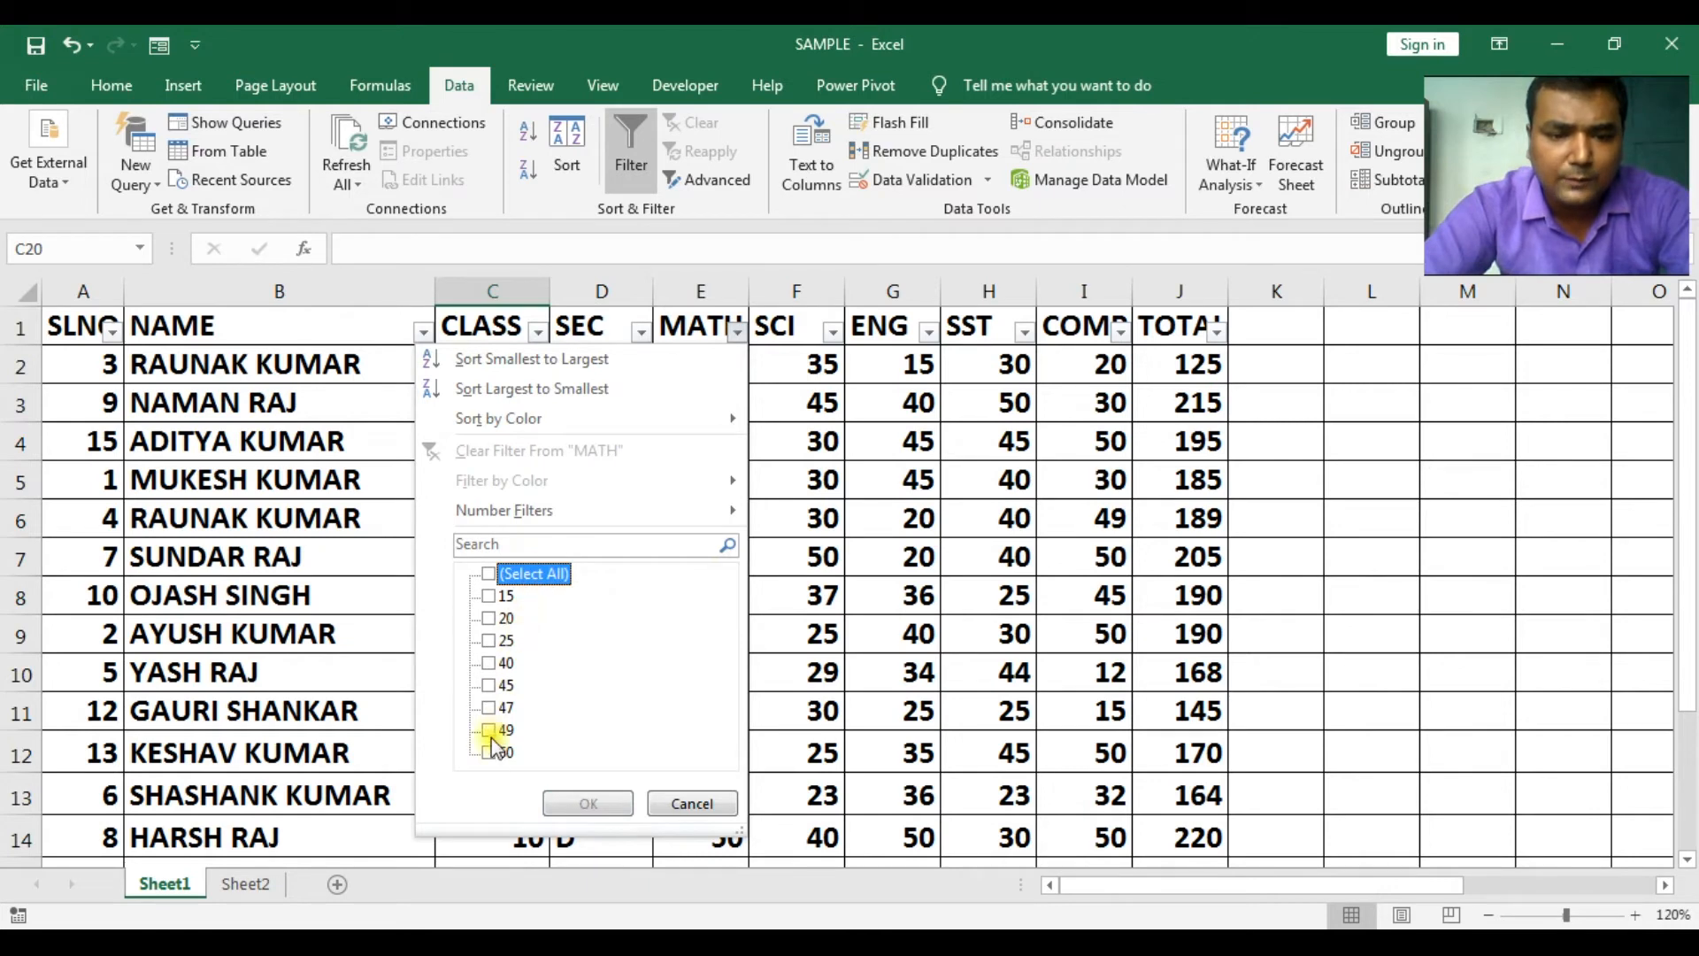
left_click(492, 751)
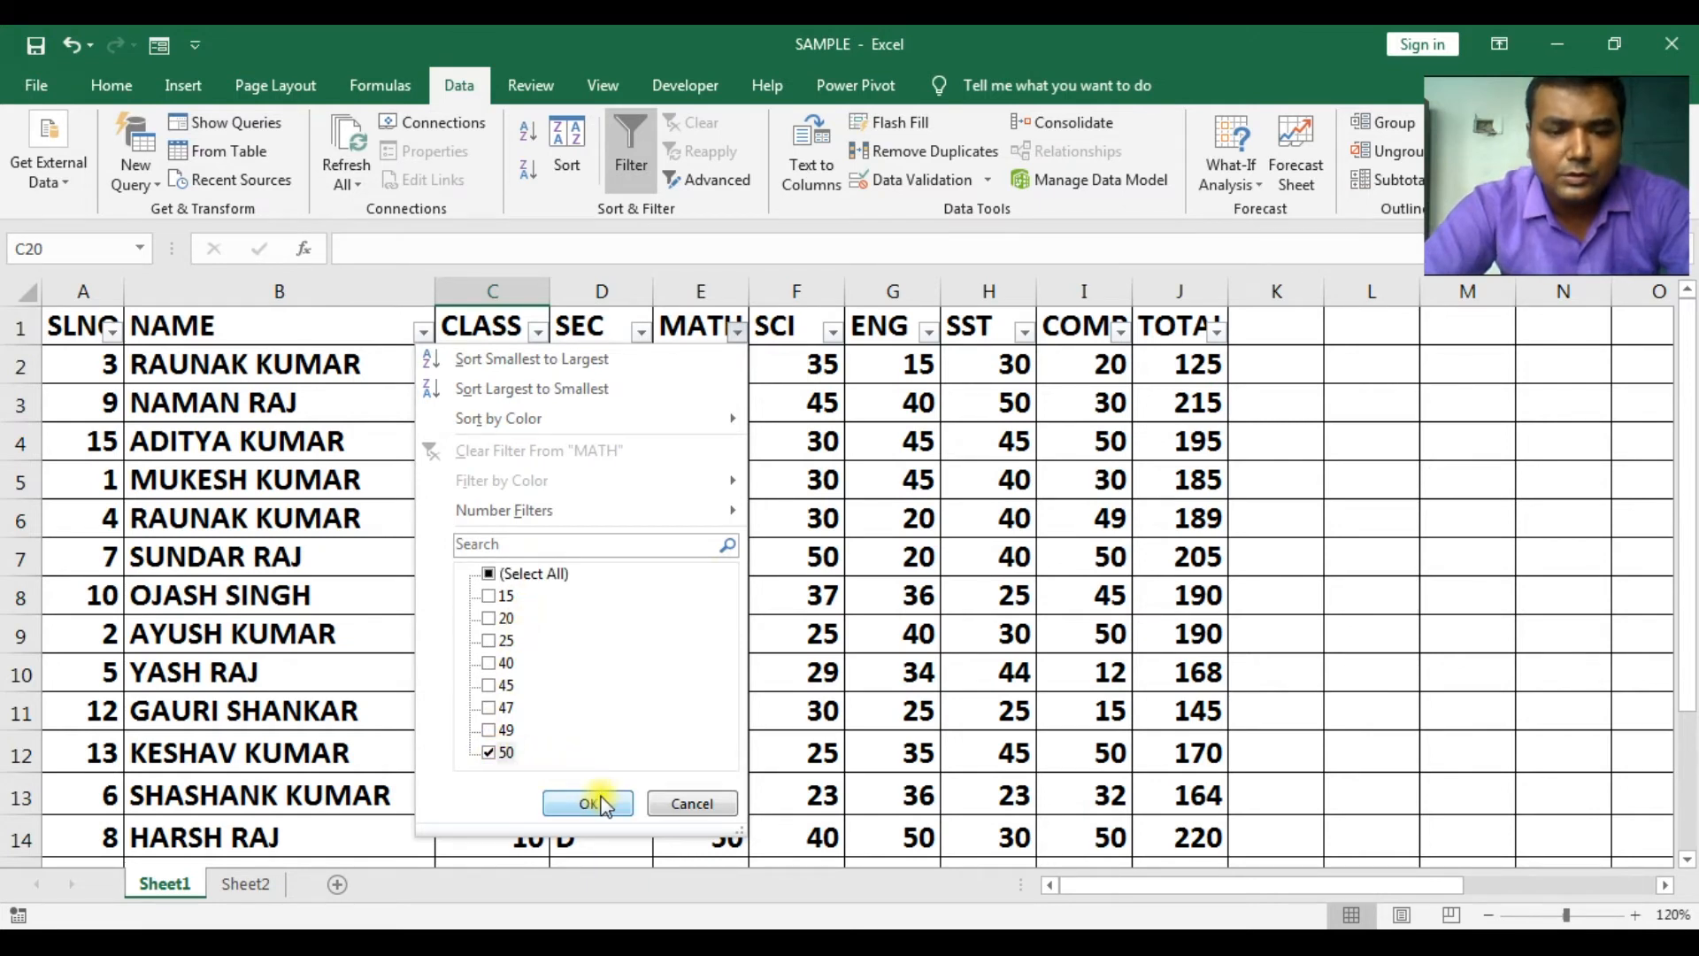
left_click(589, 804)
left_click_drag(724, 364, 729, 512)
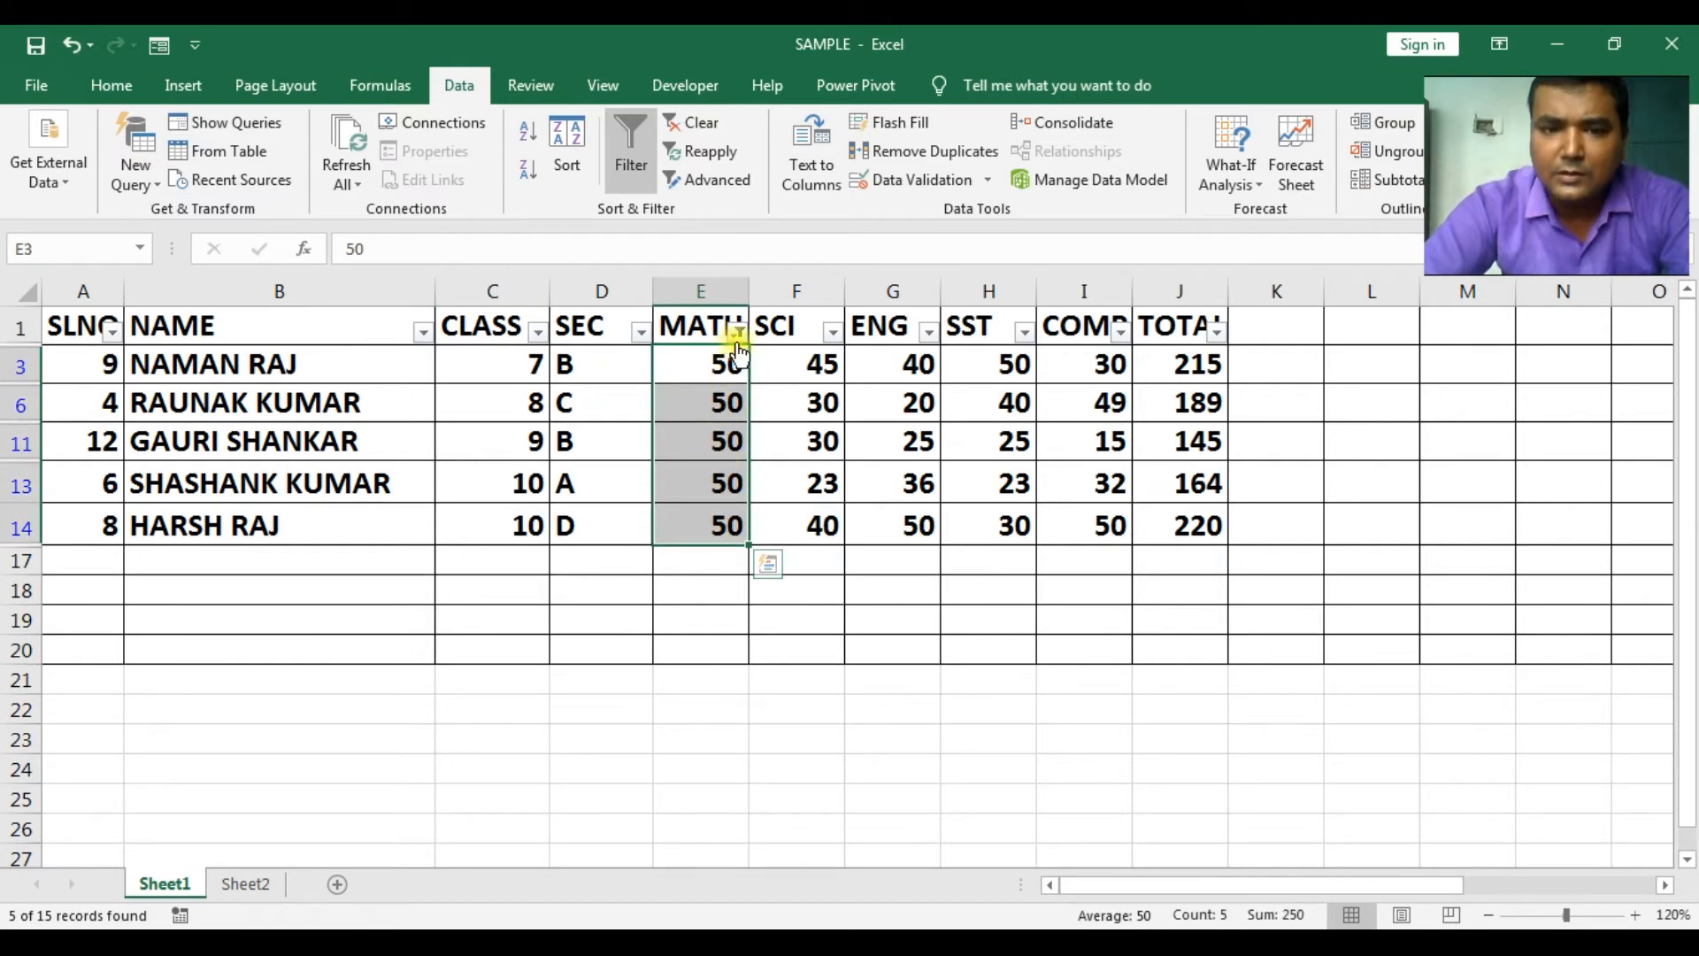
left_click(709, 128)
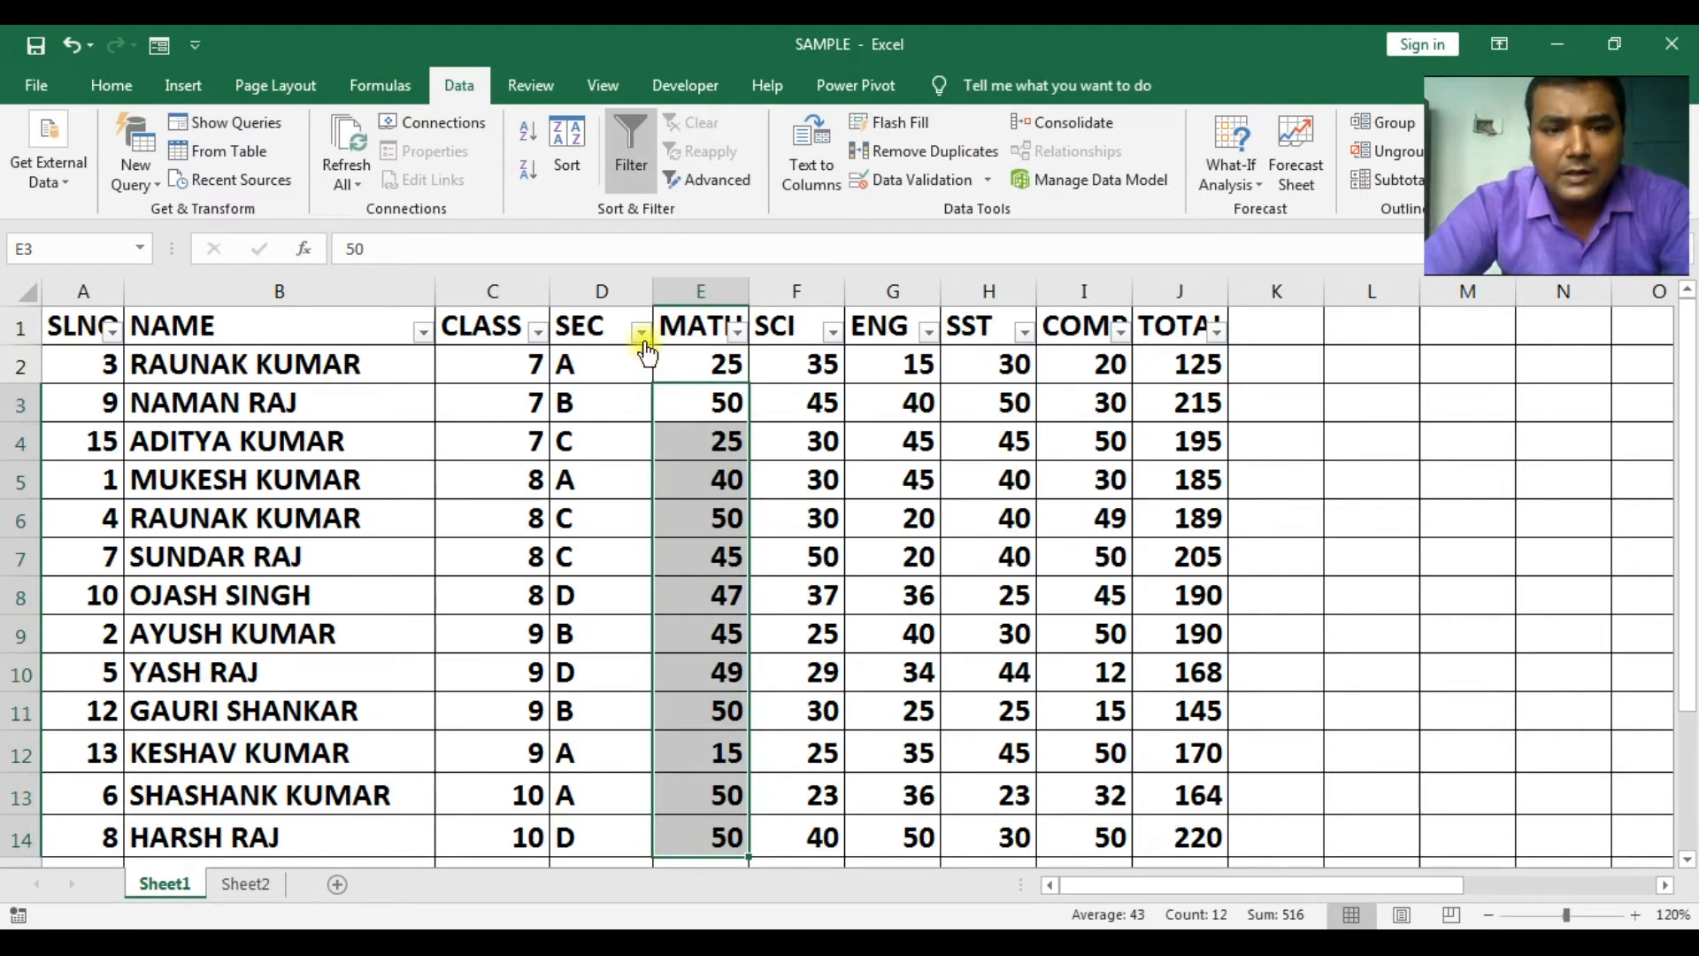
- Filter the SEC column to show only the students in section A
left_click(640, 331)
left_click(429, 574)
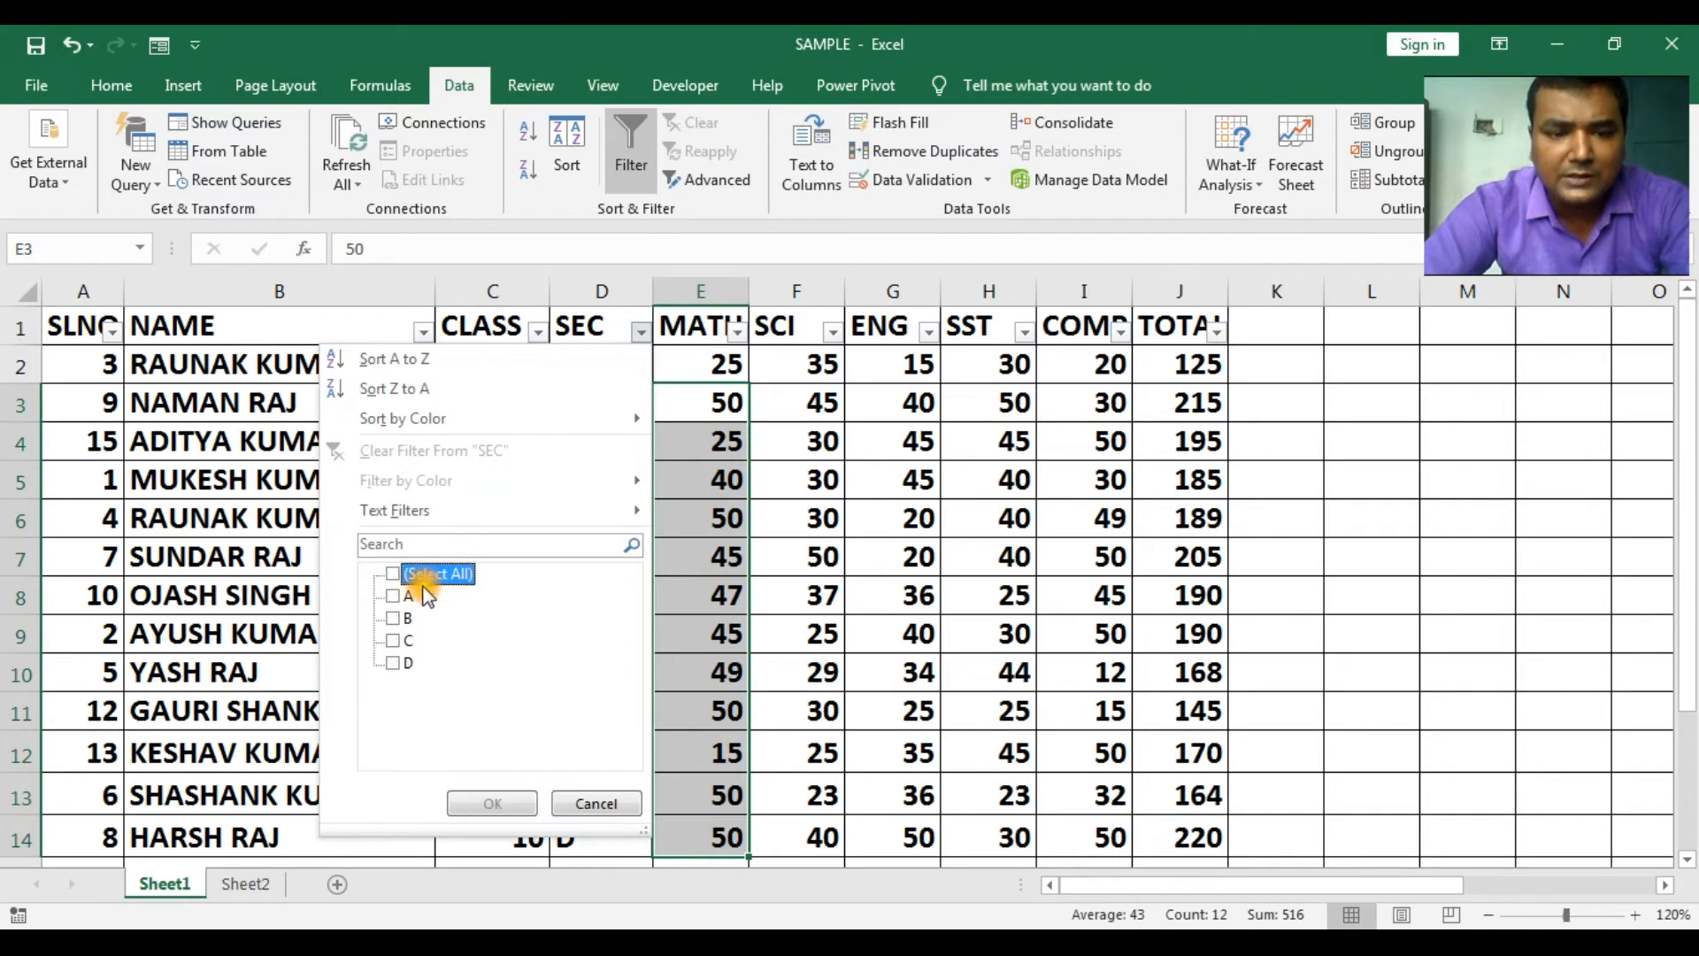
left_click(408, 596)
left_click(493, 803)
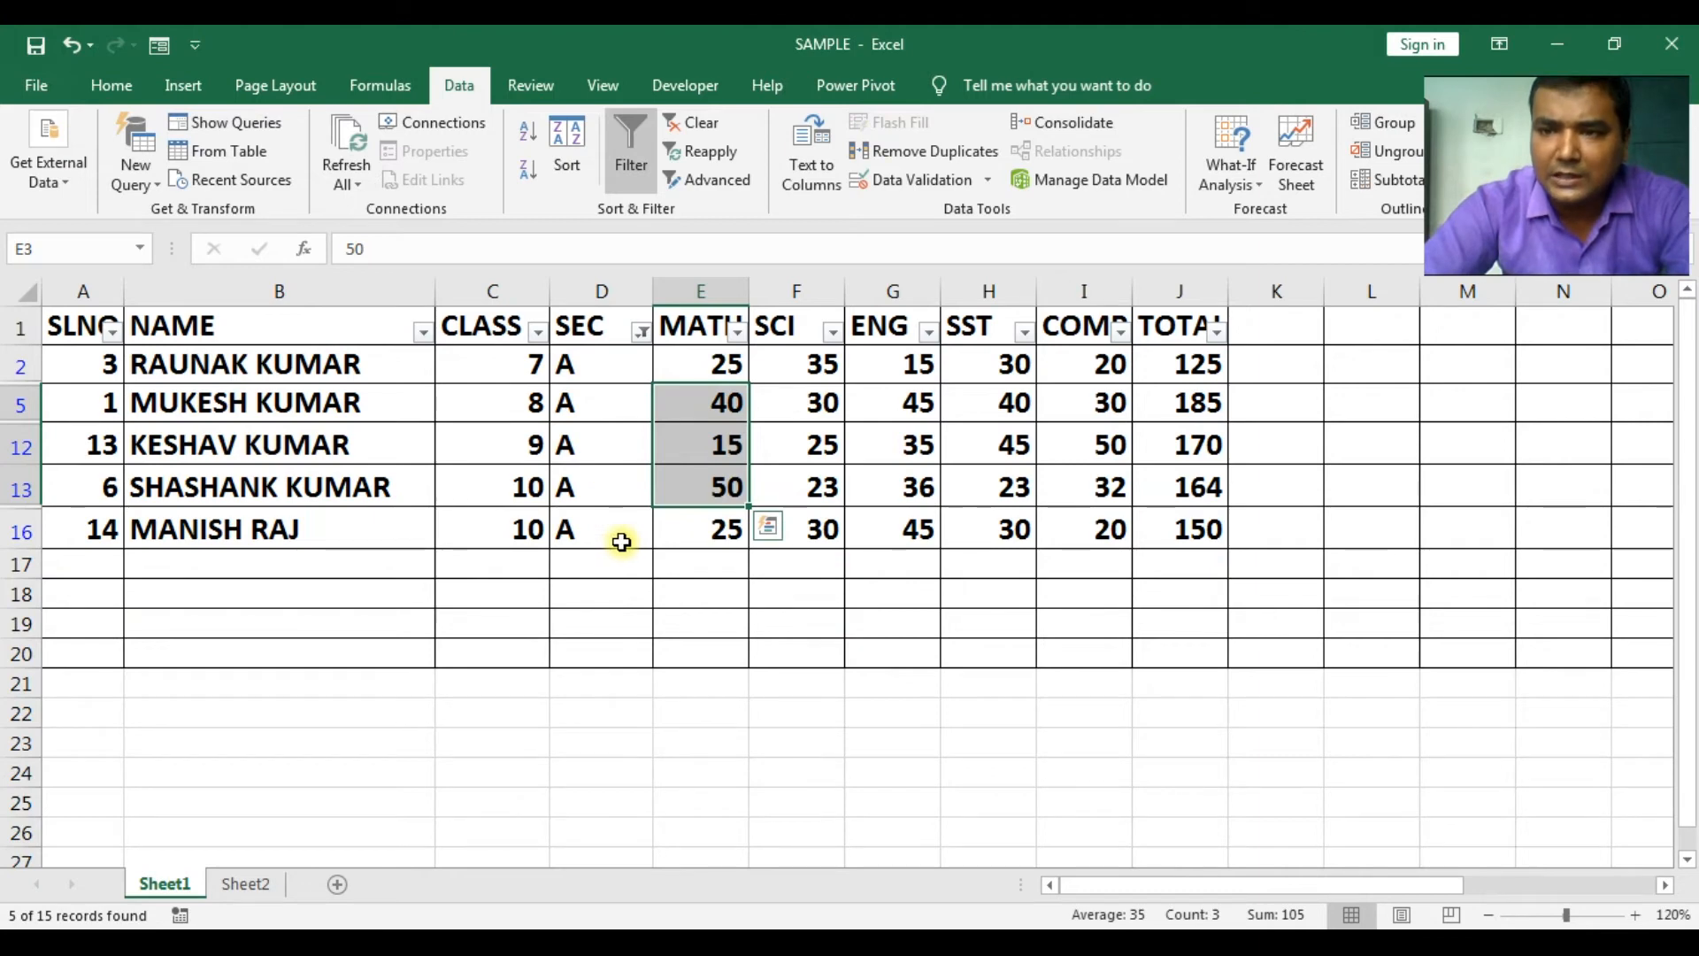
- Change the SEC column filter to show only section B
left_click(640, 334)
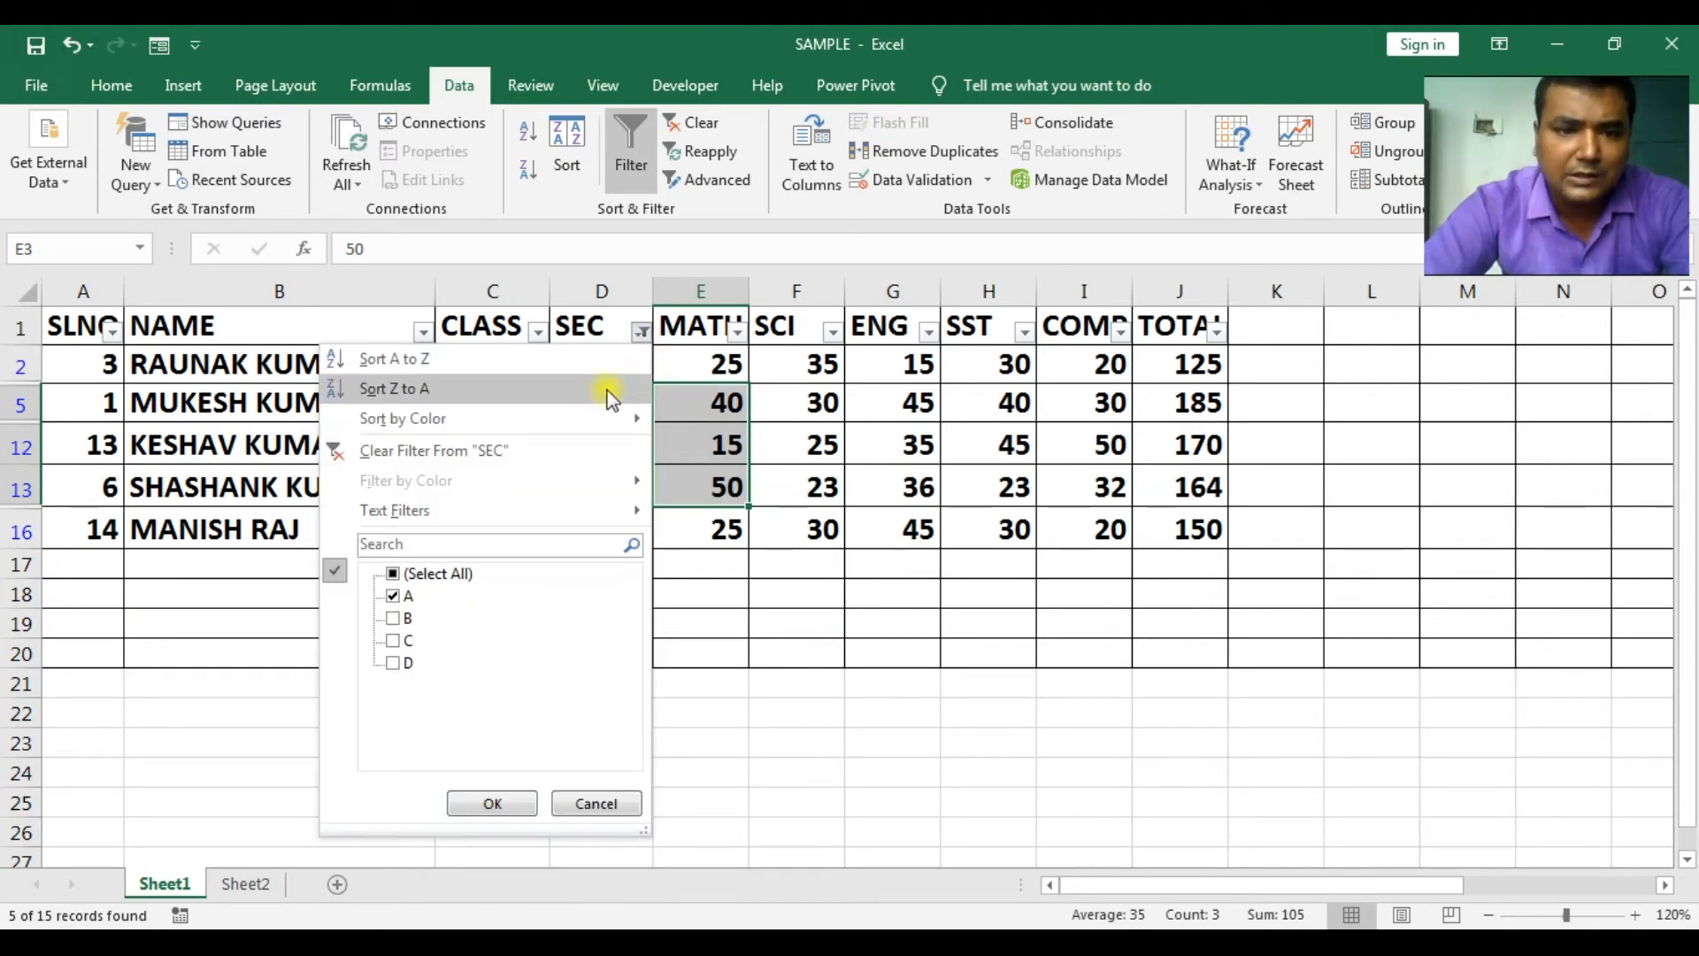
left_click(443, 575)
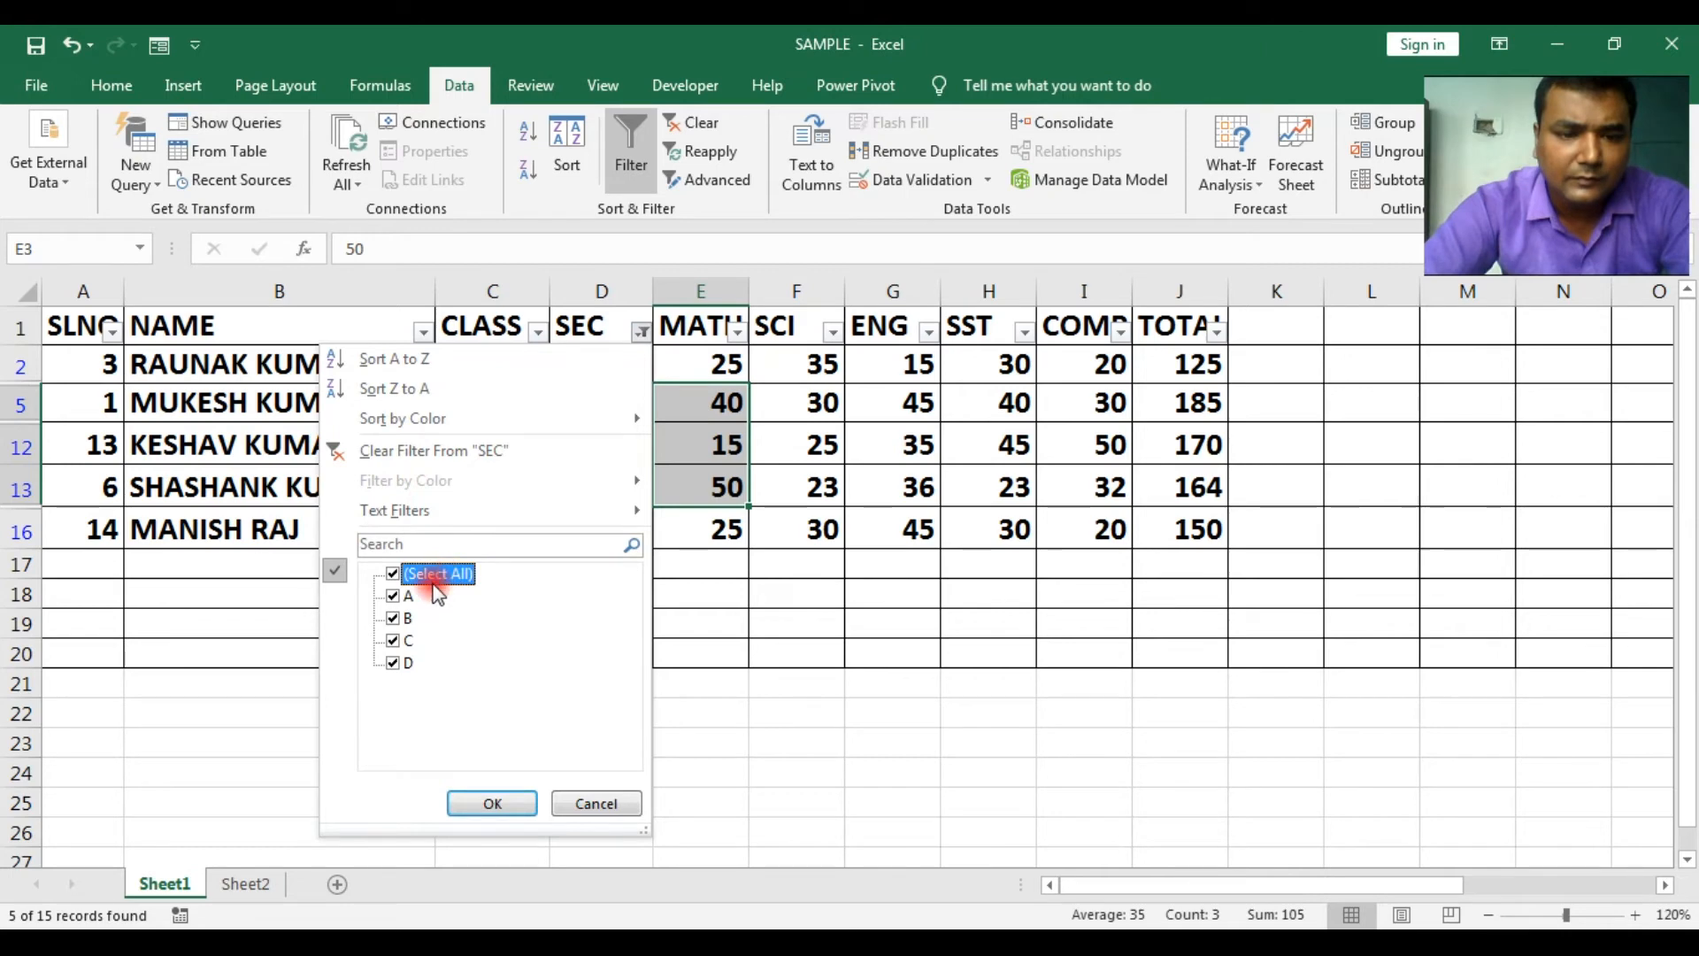
left_click(398, 577)
left_click(400, 620)
left_click(470, 801)
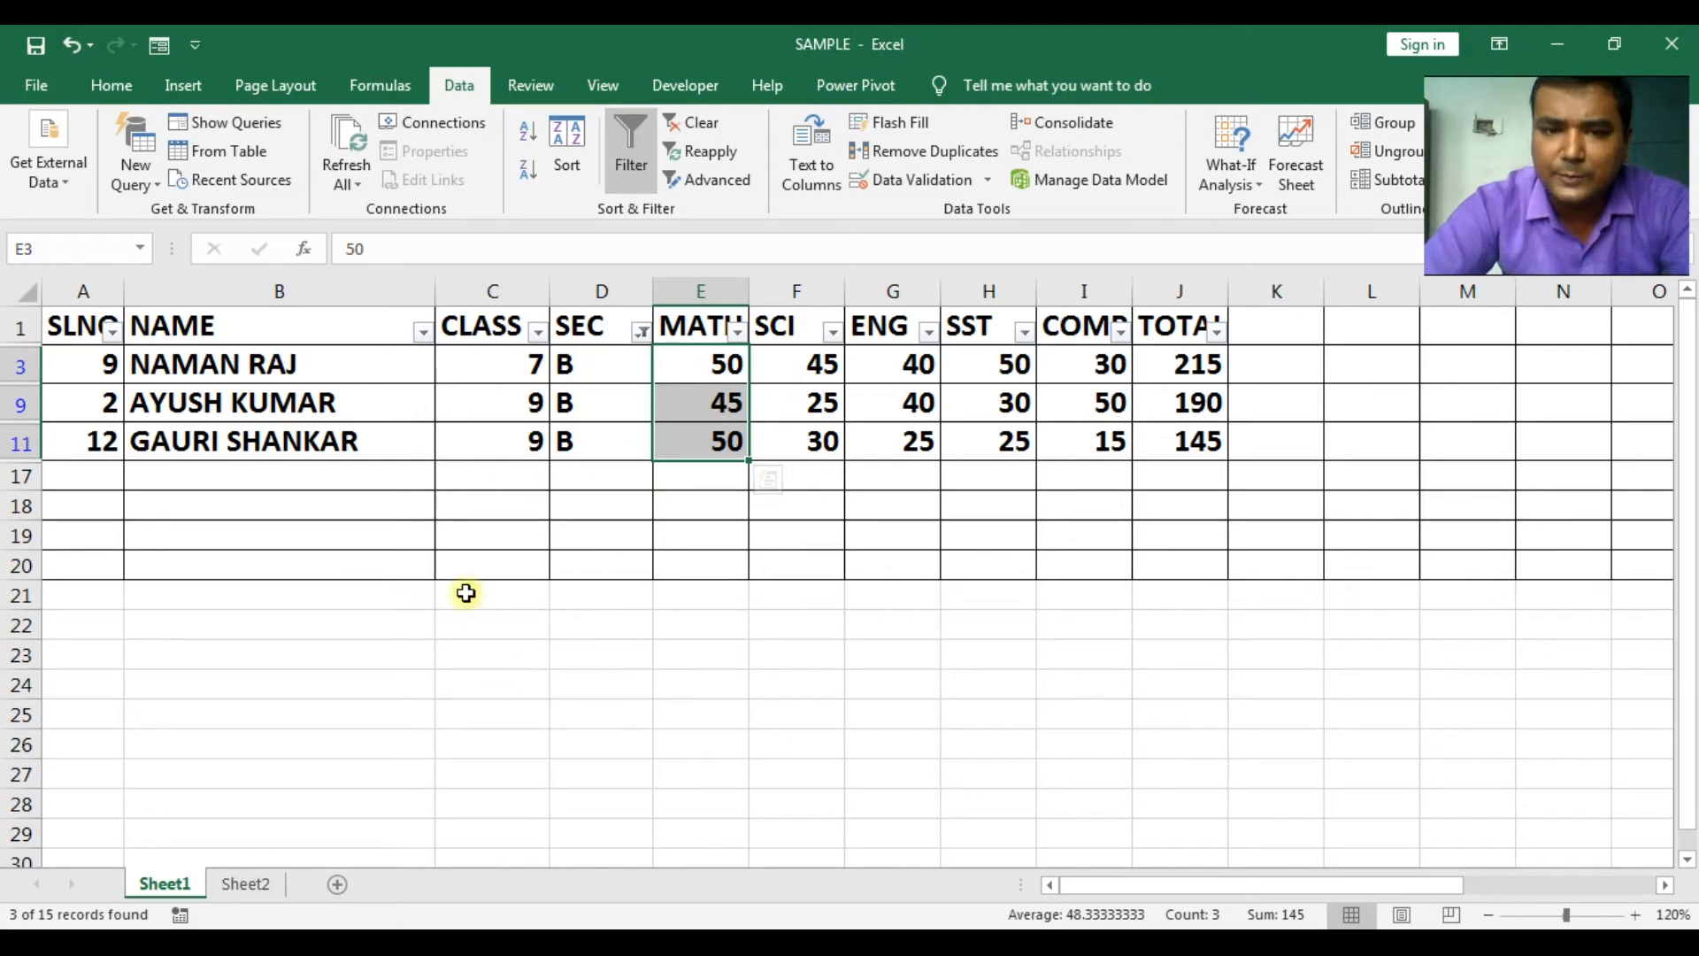
- Change the SEC column filter from section B to show only section C
left_click(642, 335)
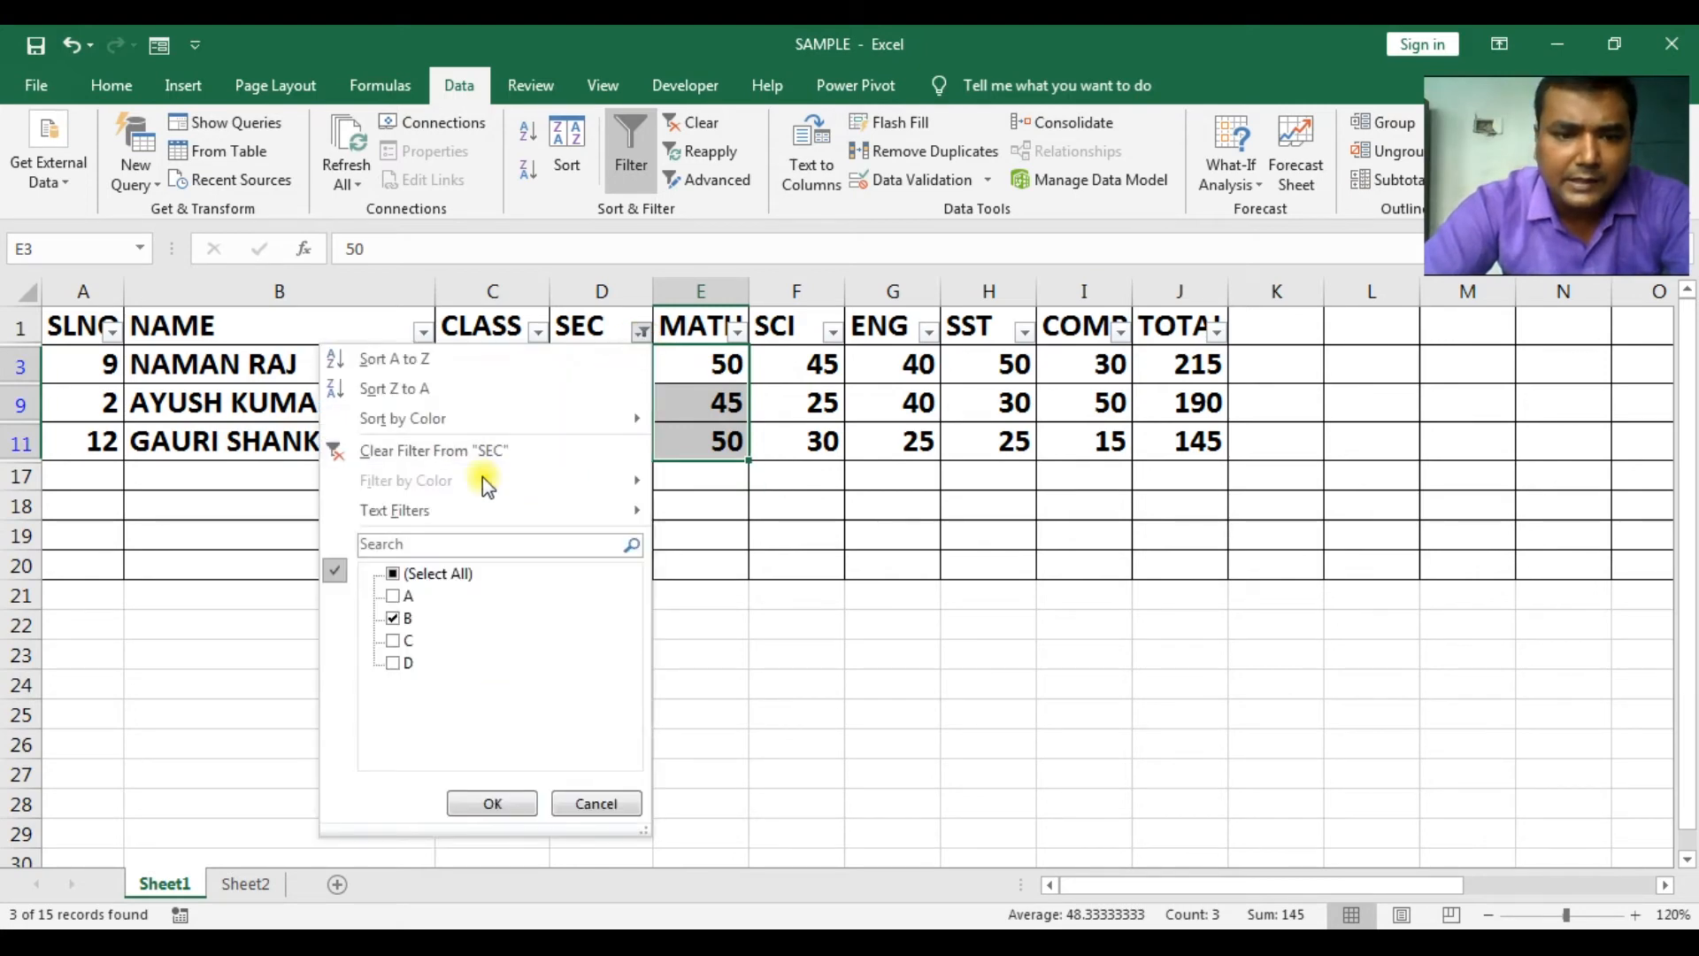
left_click(409, 619)
left_click(405, 641)
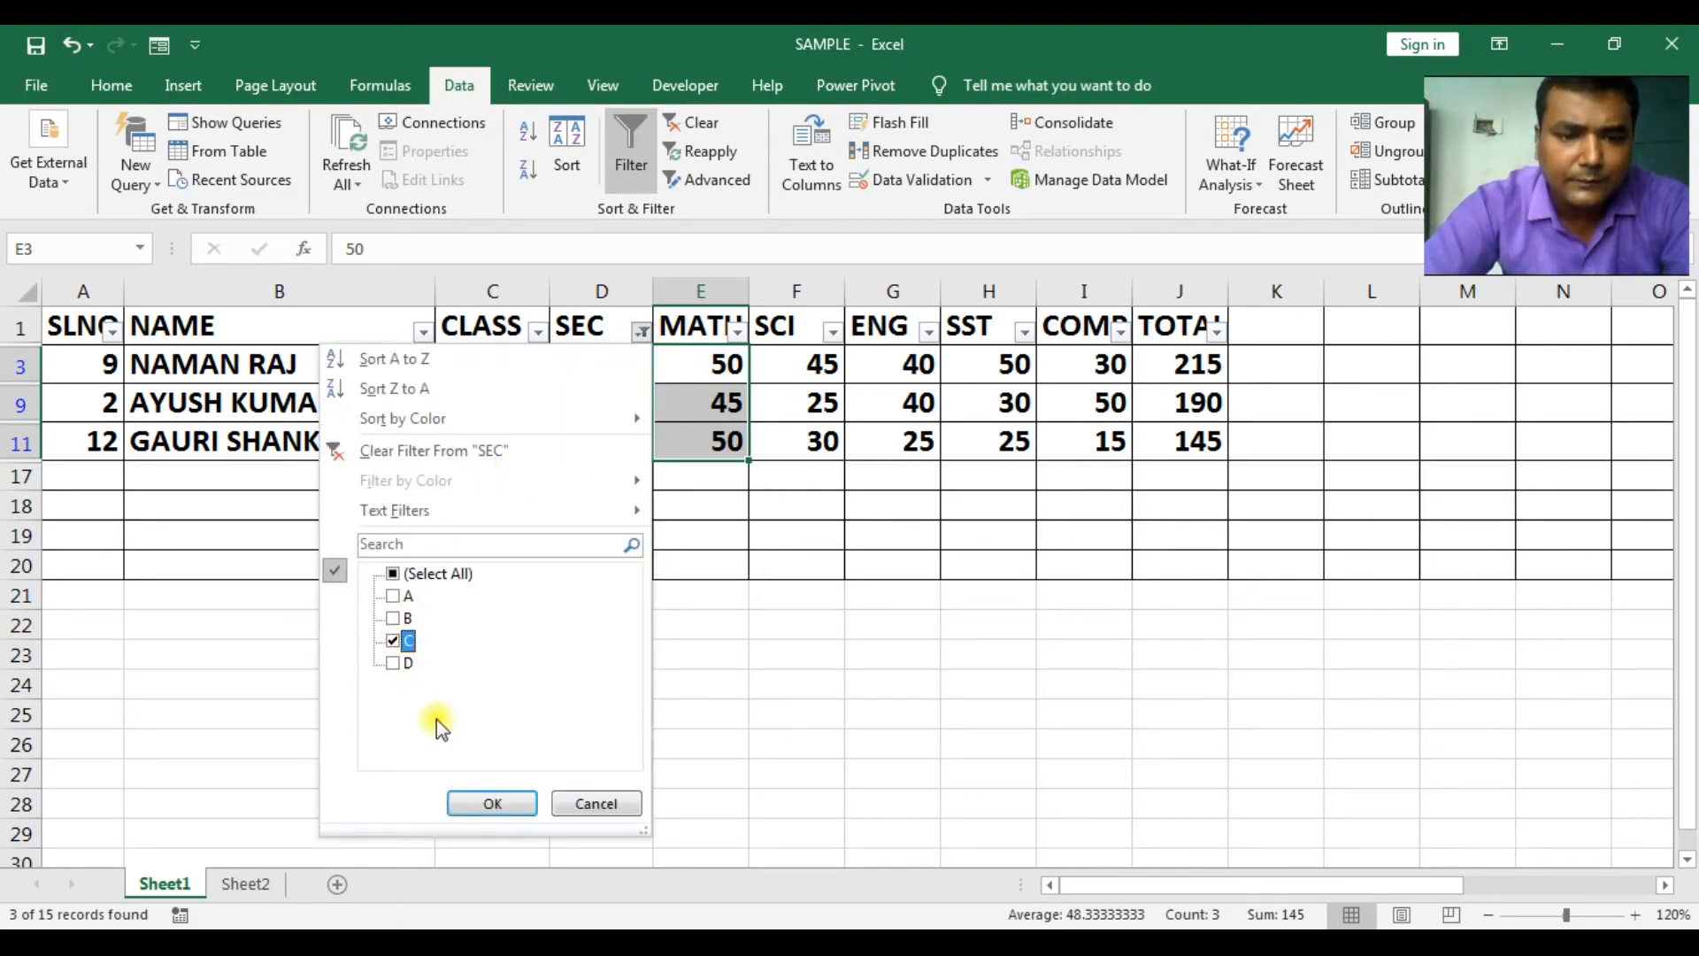
left_click(489, 803)
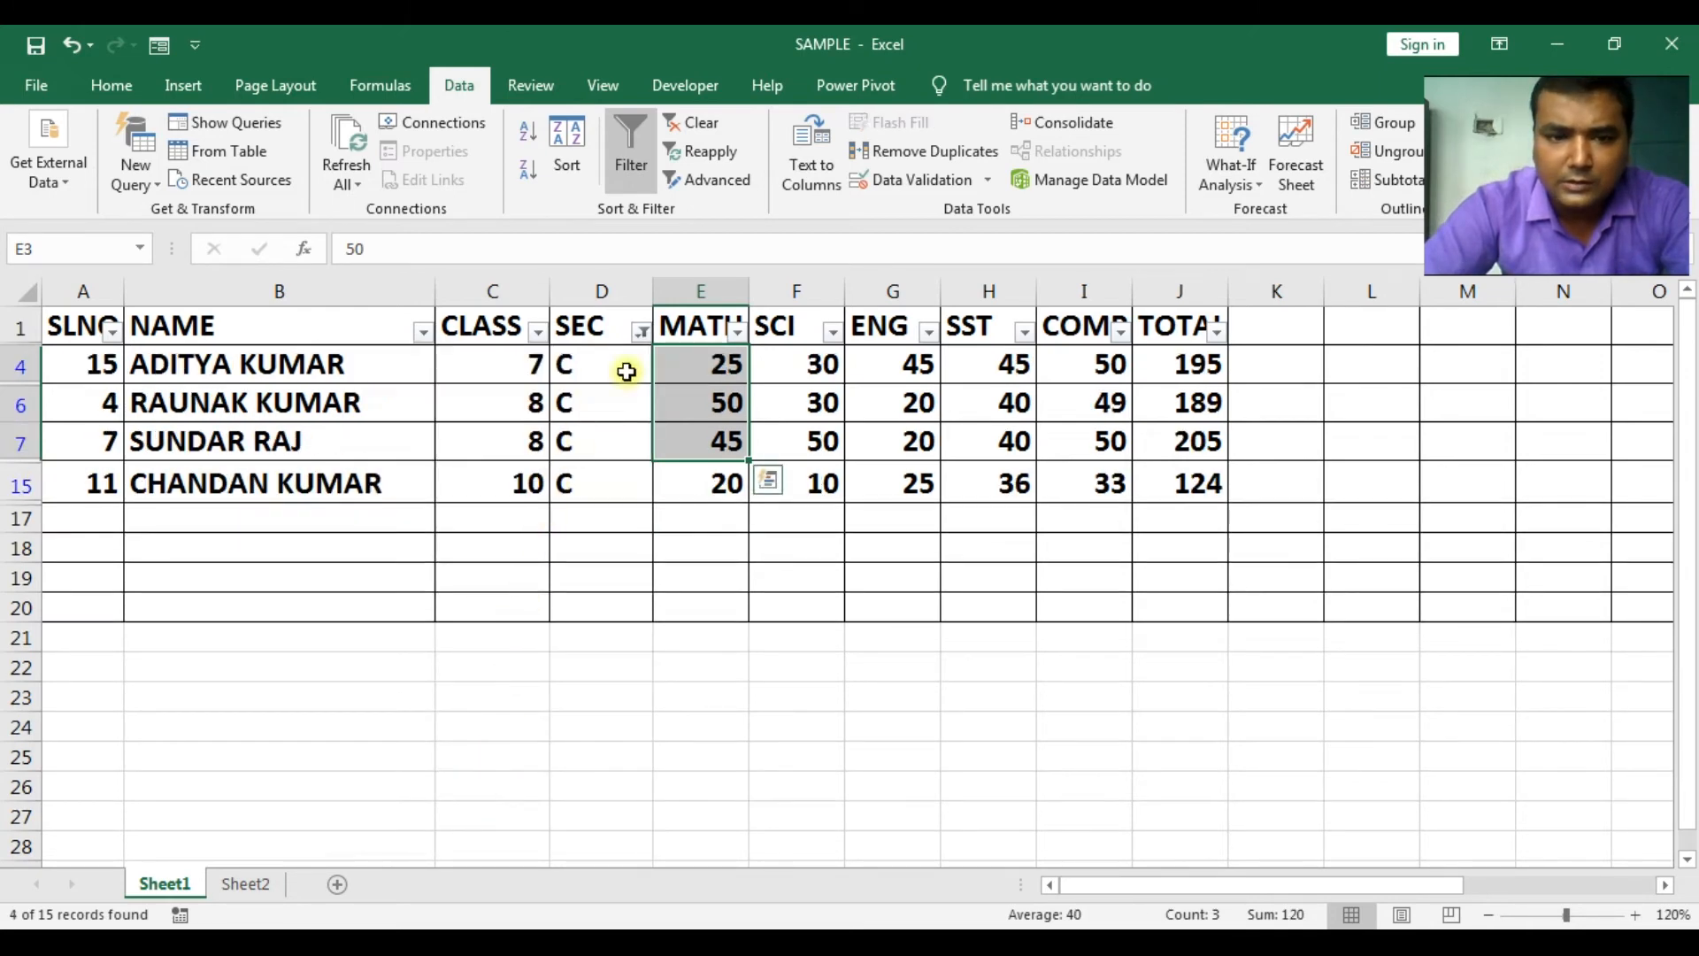
- Replace section C with section D in the SEC column filter
left_click(640, 337)
left_click(395, 639)
left_click(396, 664)
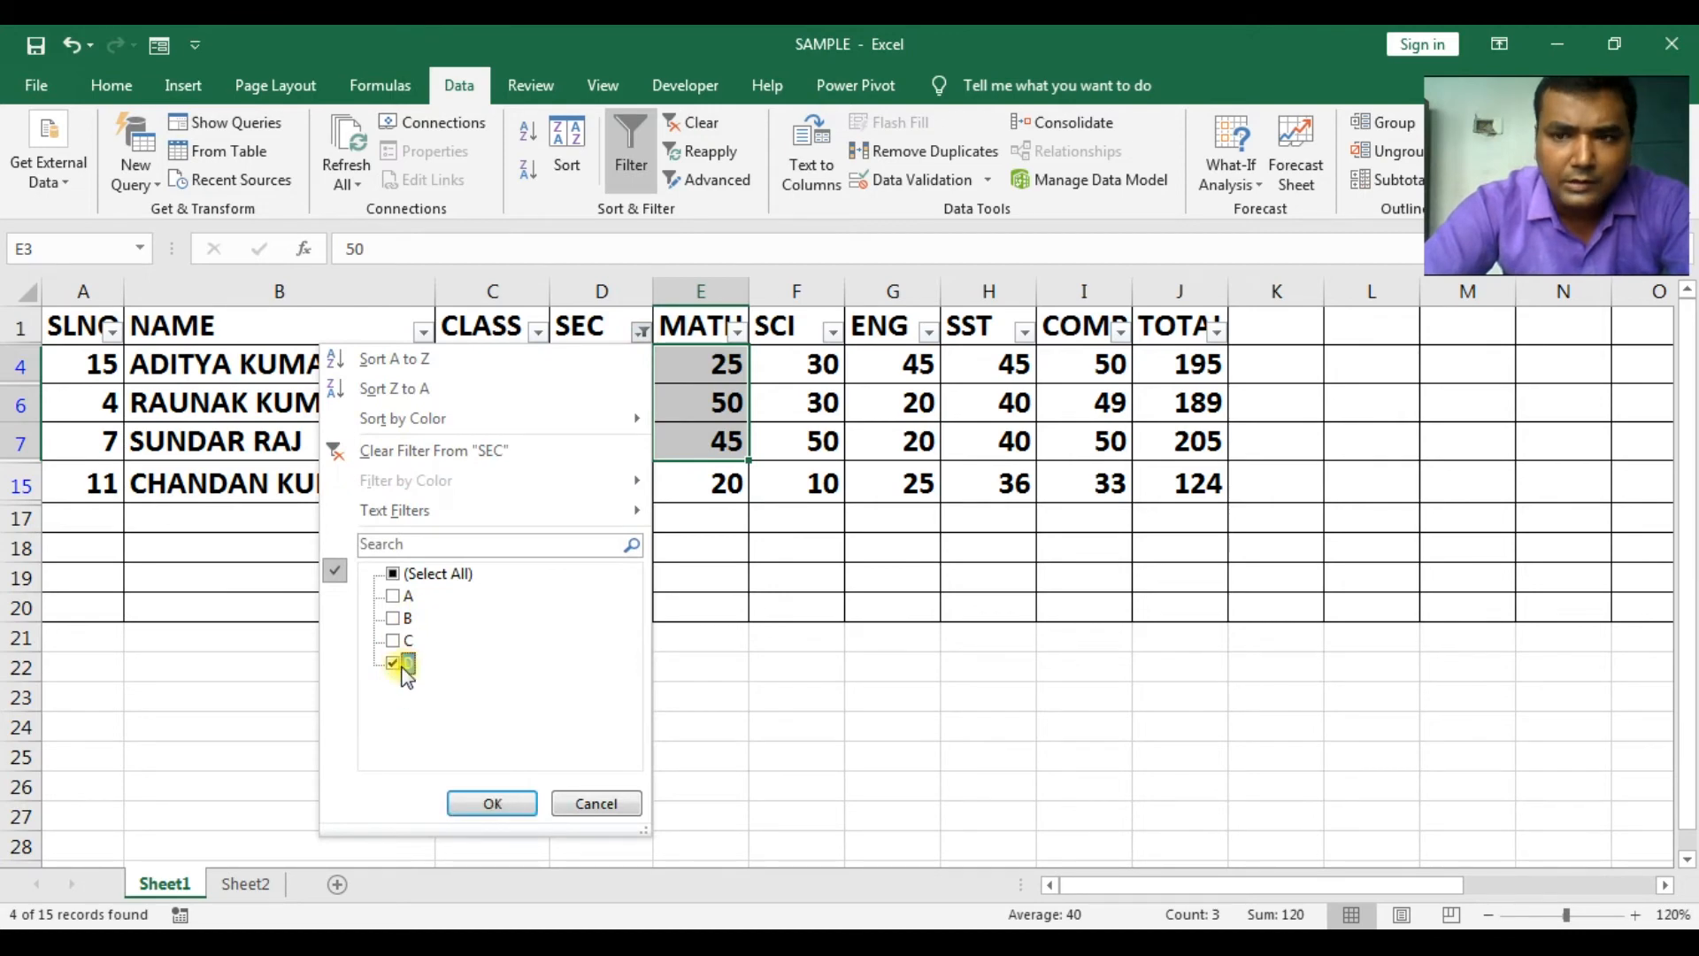
left_click(494, 798)
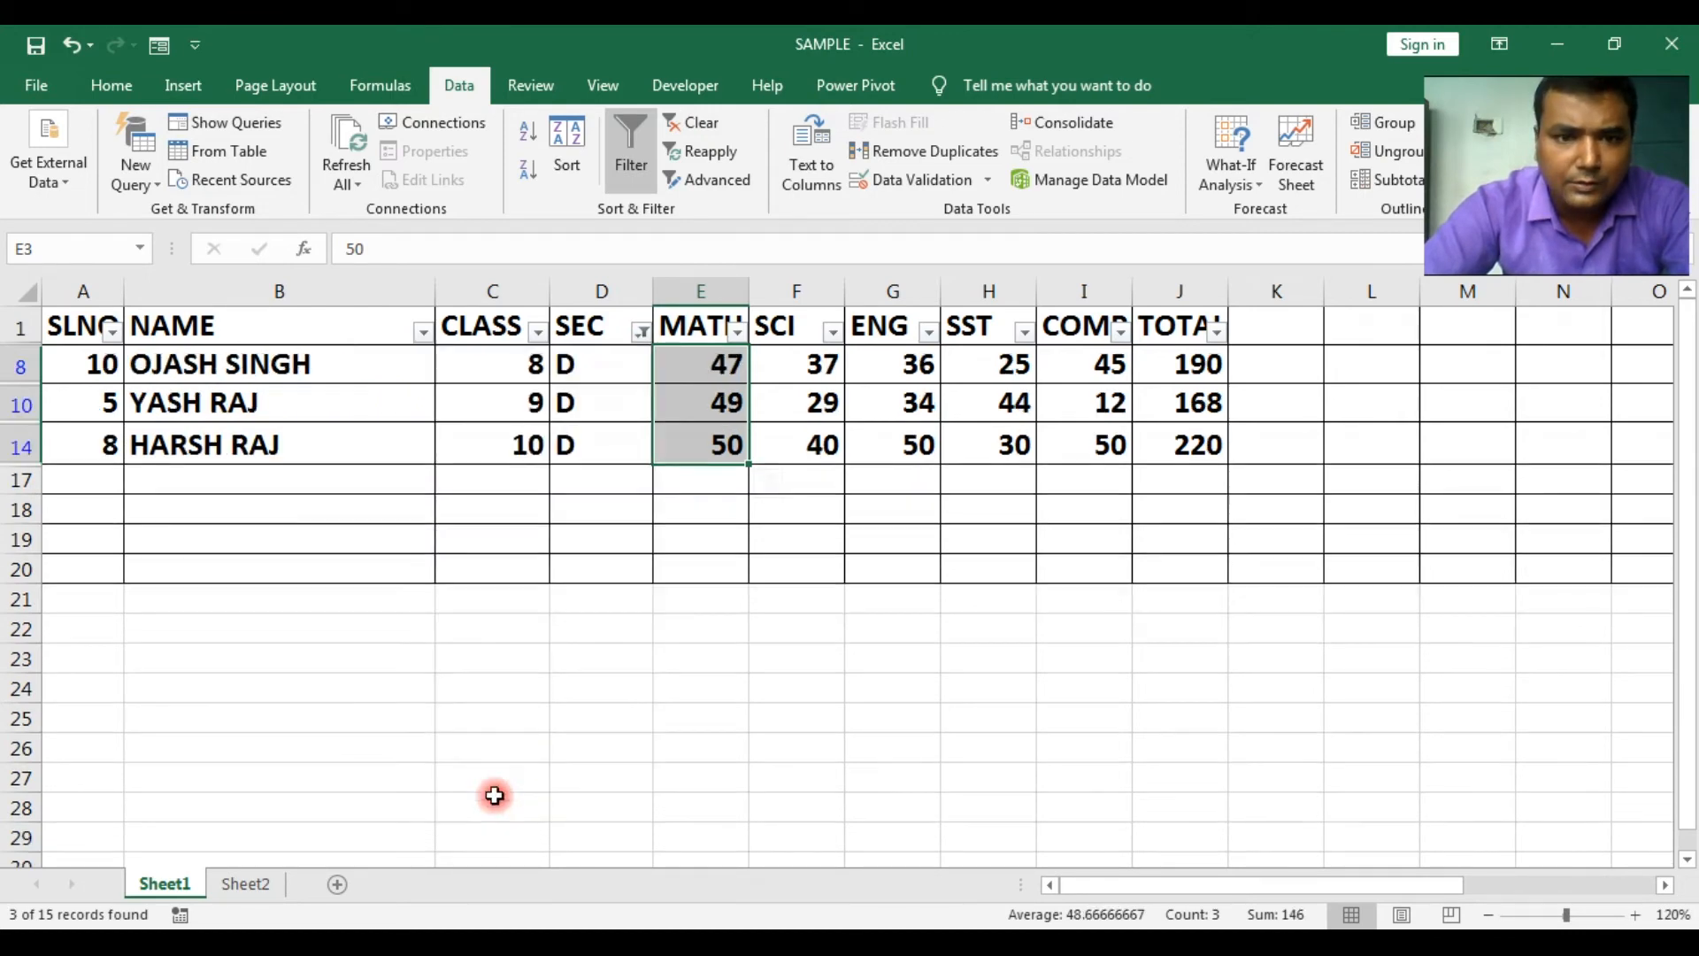
- Reset the SEC column filter to include all sections so every student is listed again
left_click(640, 332)
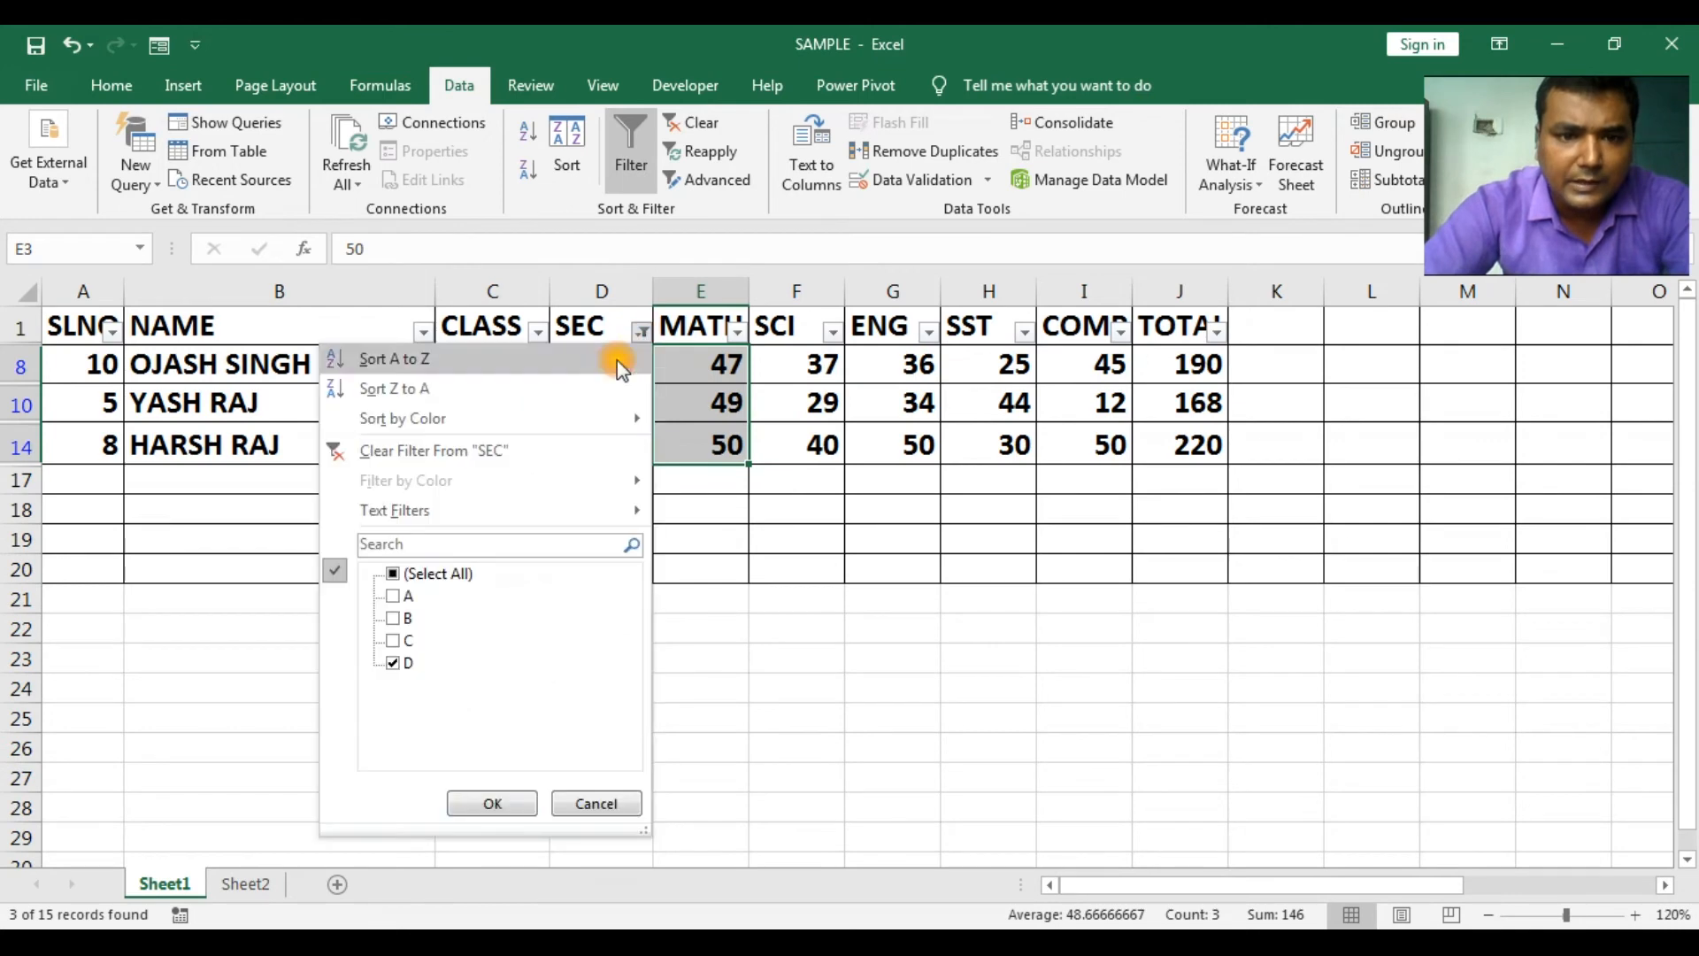
left_click(393, 665)
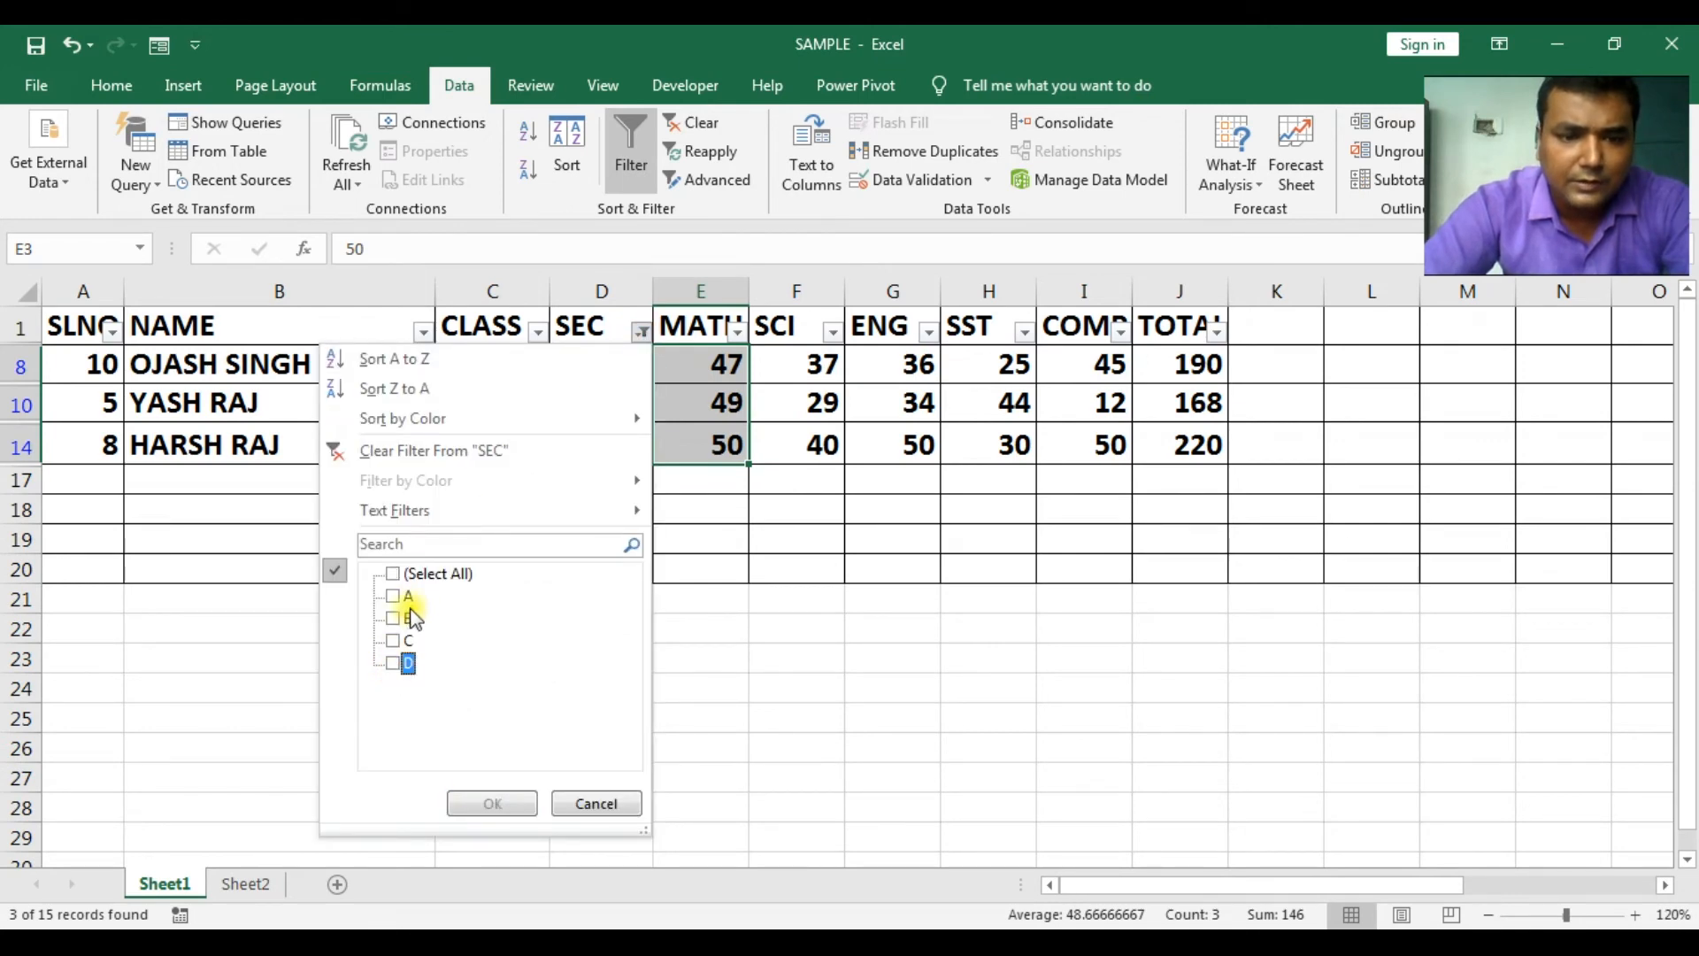
left_click(409, 576)
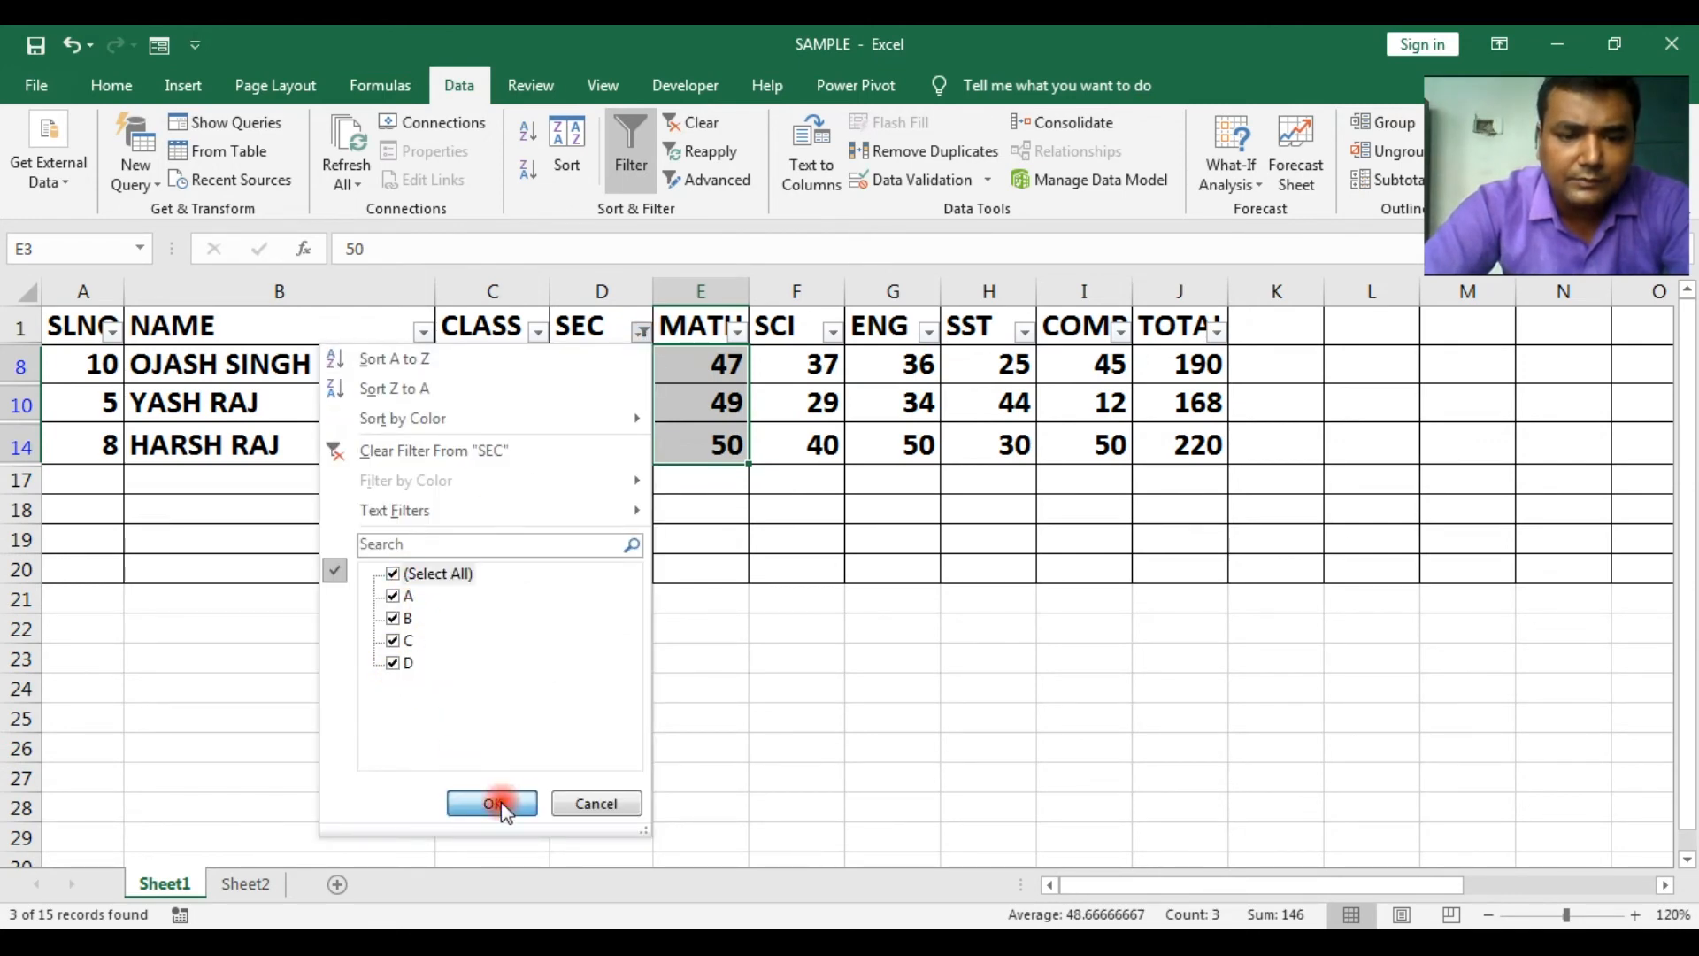
left_click(493, 802)
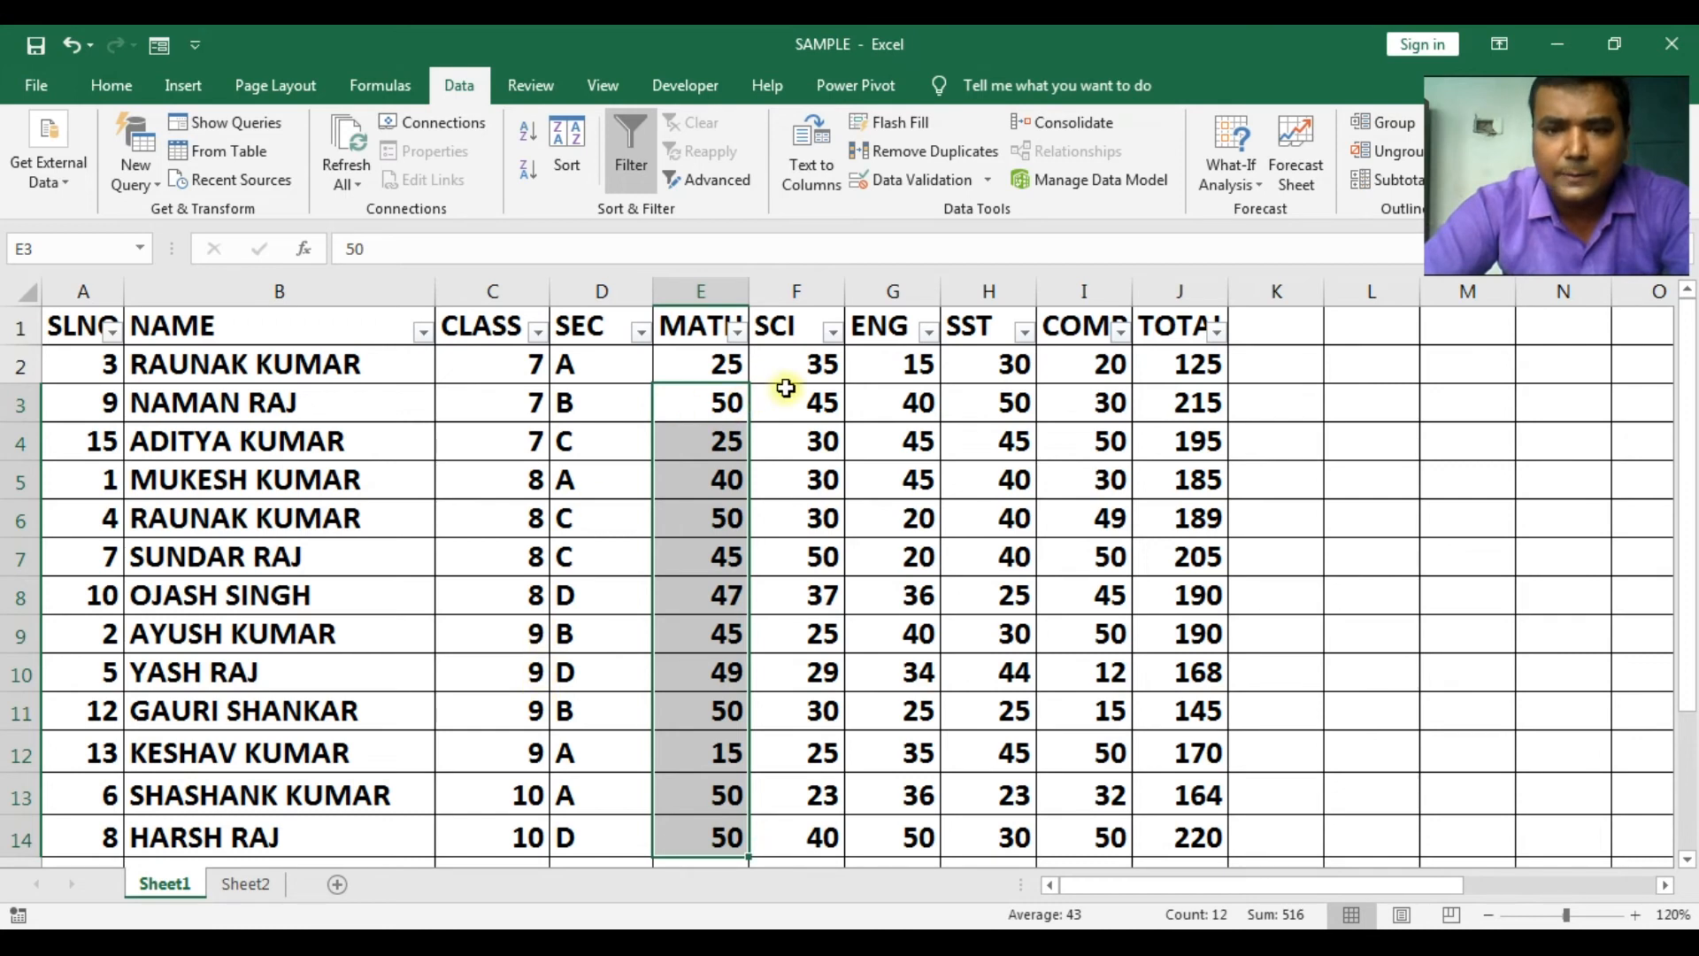
- Filter the ENG column to show only marks of 45, and select the filtered ENG marks
left_click(929, 331)
left_click(680, 752)
left_click(680, 573)
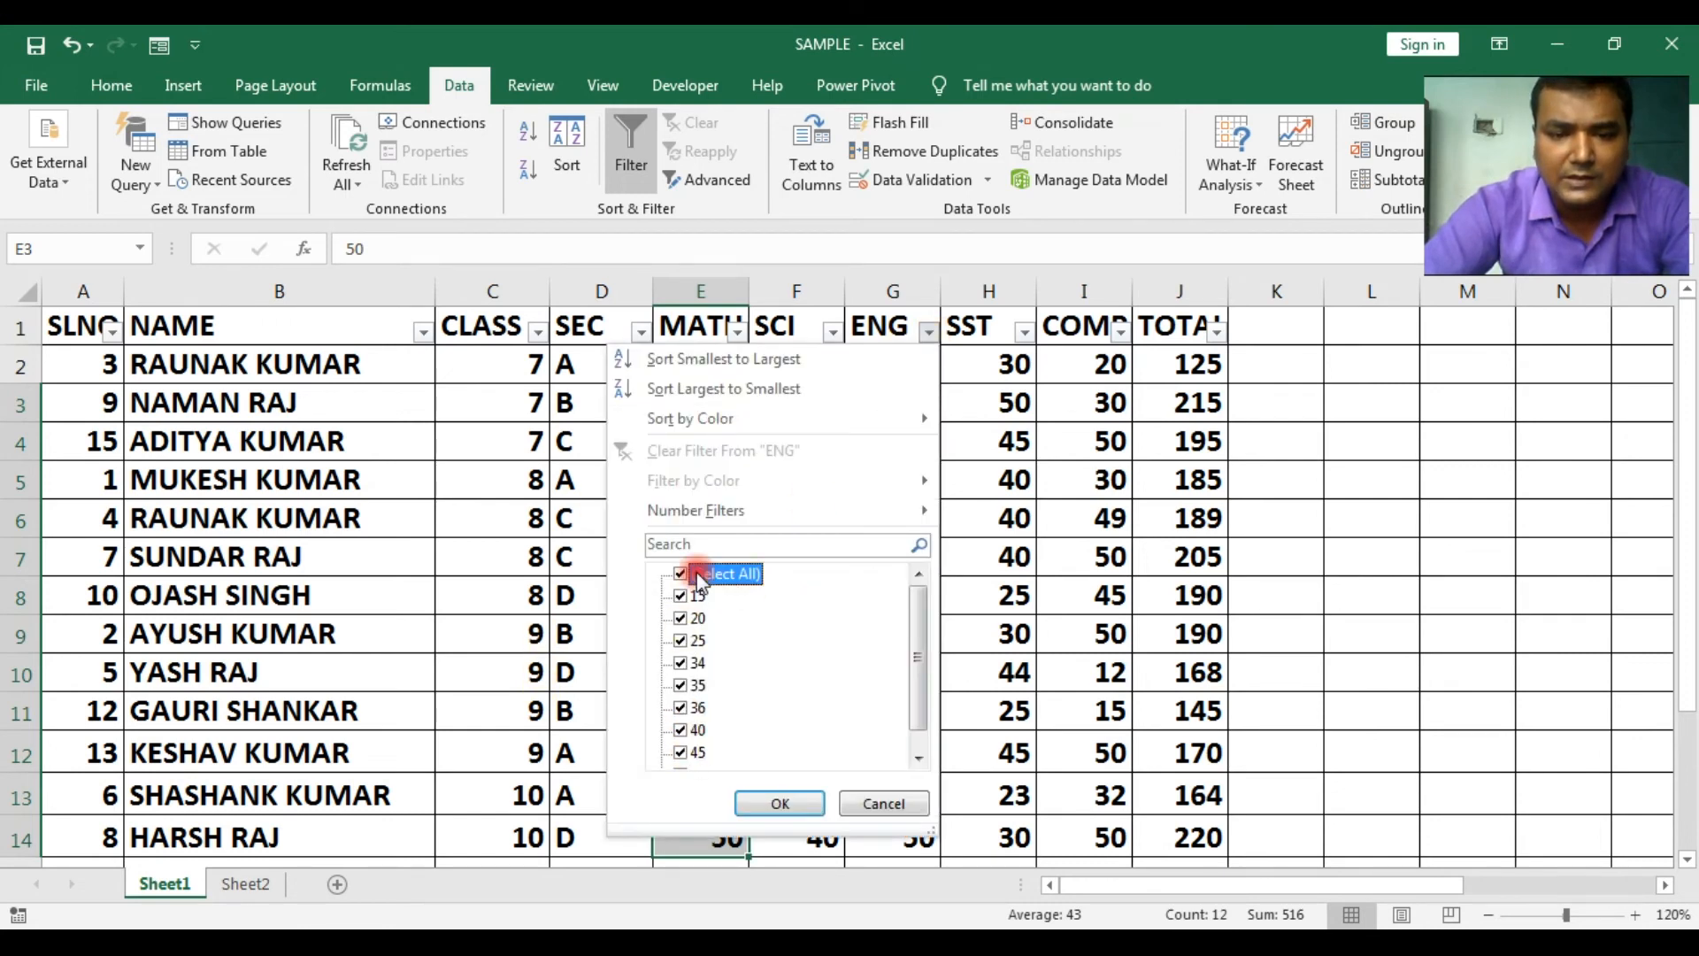
left_click(681, 573)
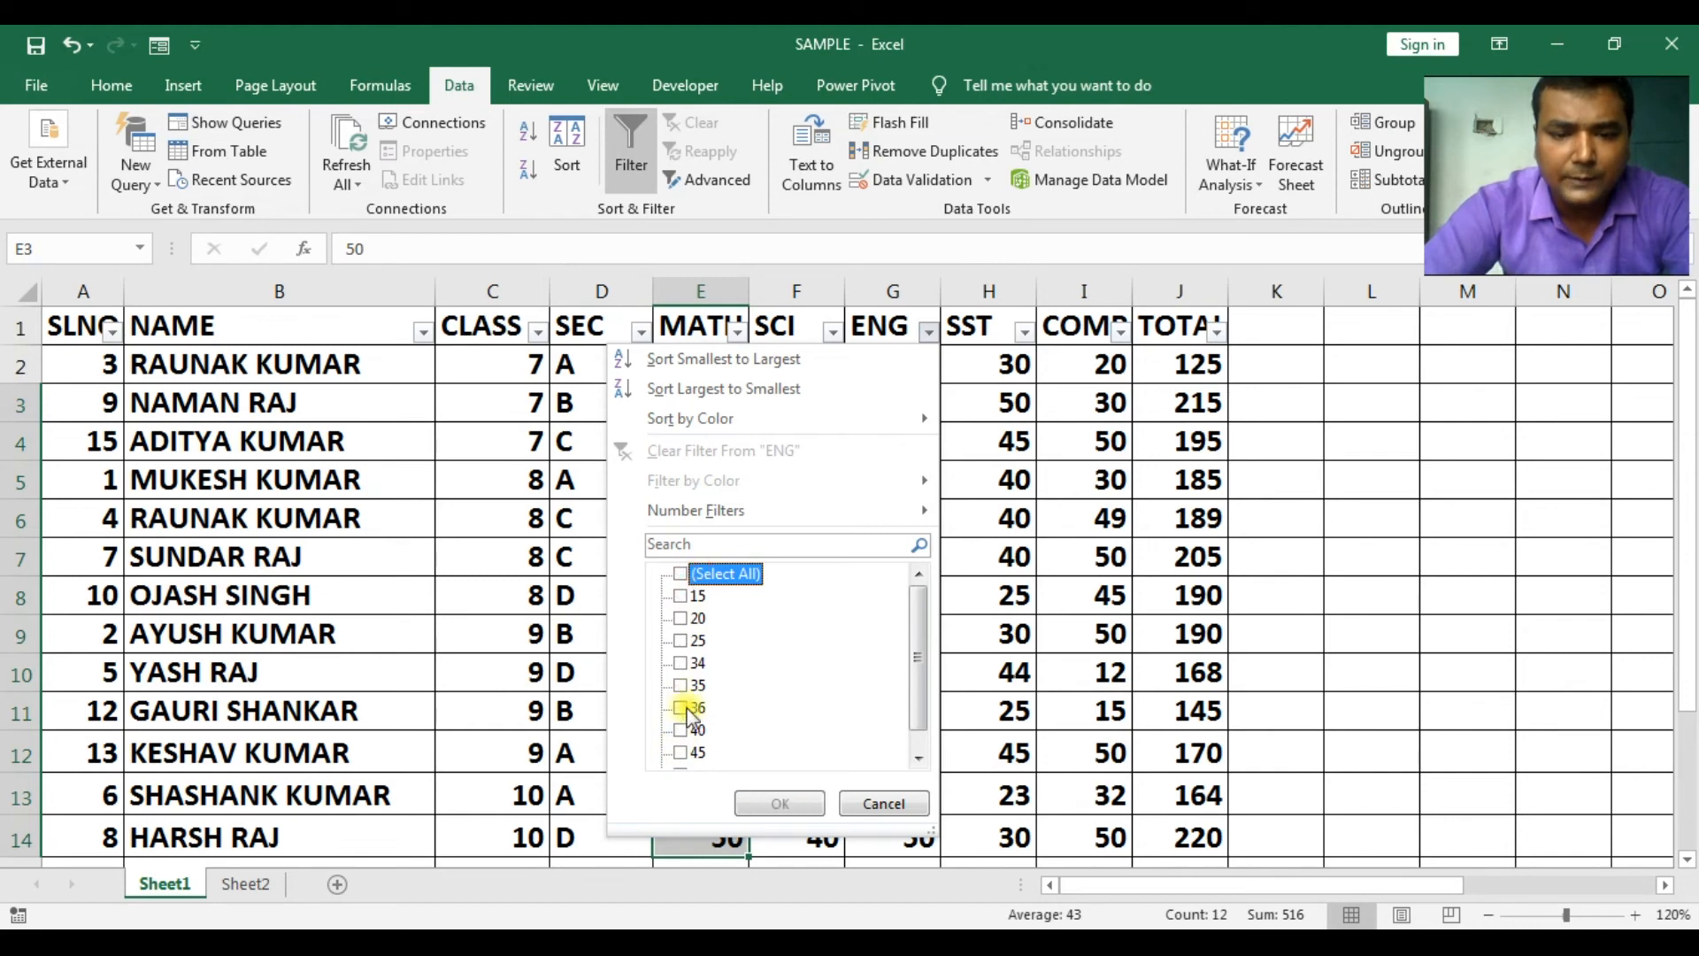
left_click(680, 752)
left_click(774, 803)
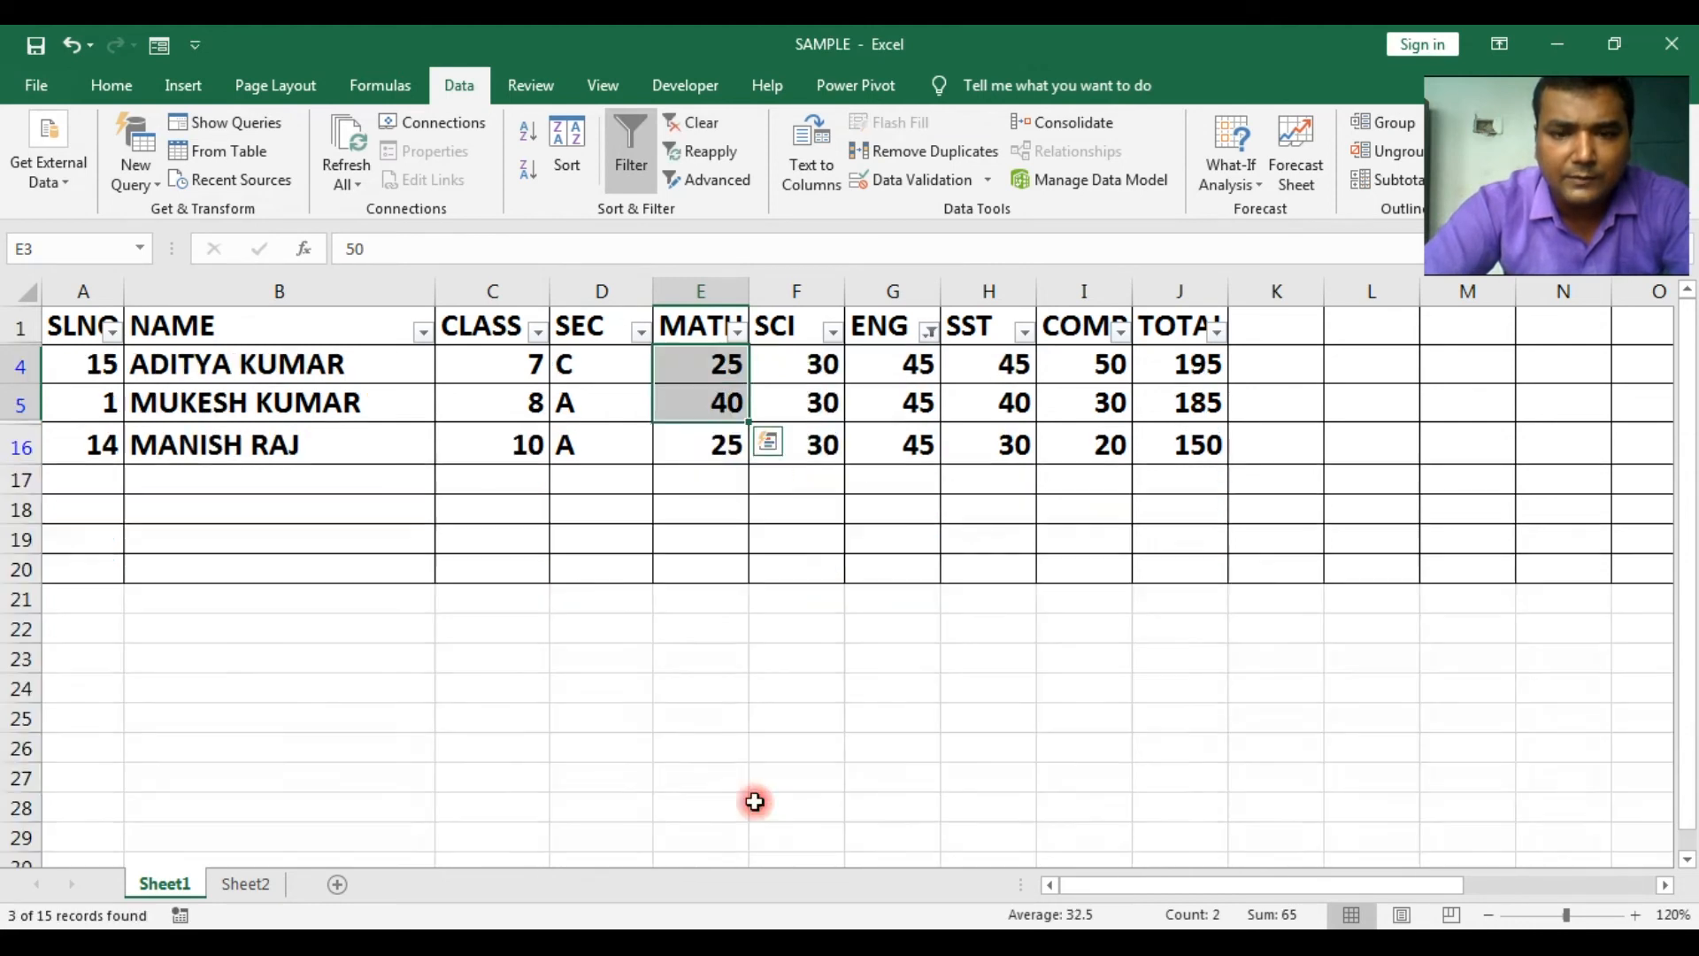
left_click_drag(891, 366, 887, 440)
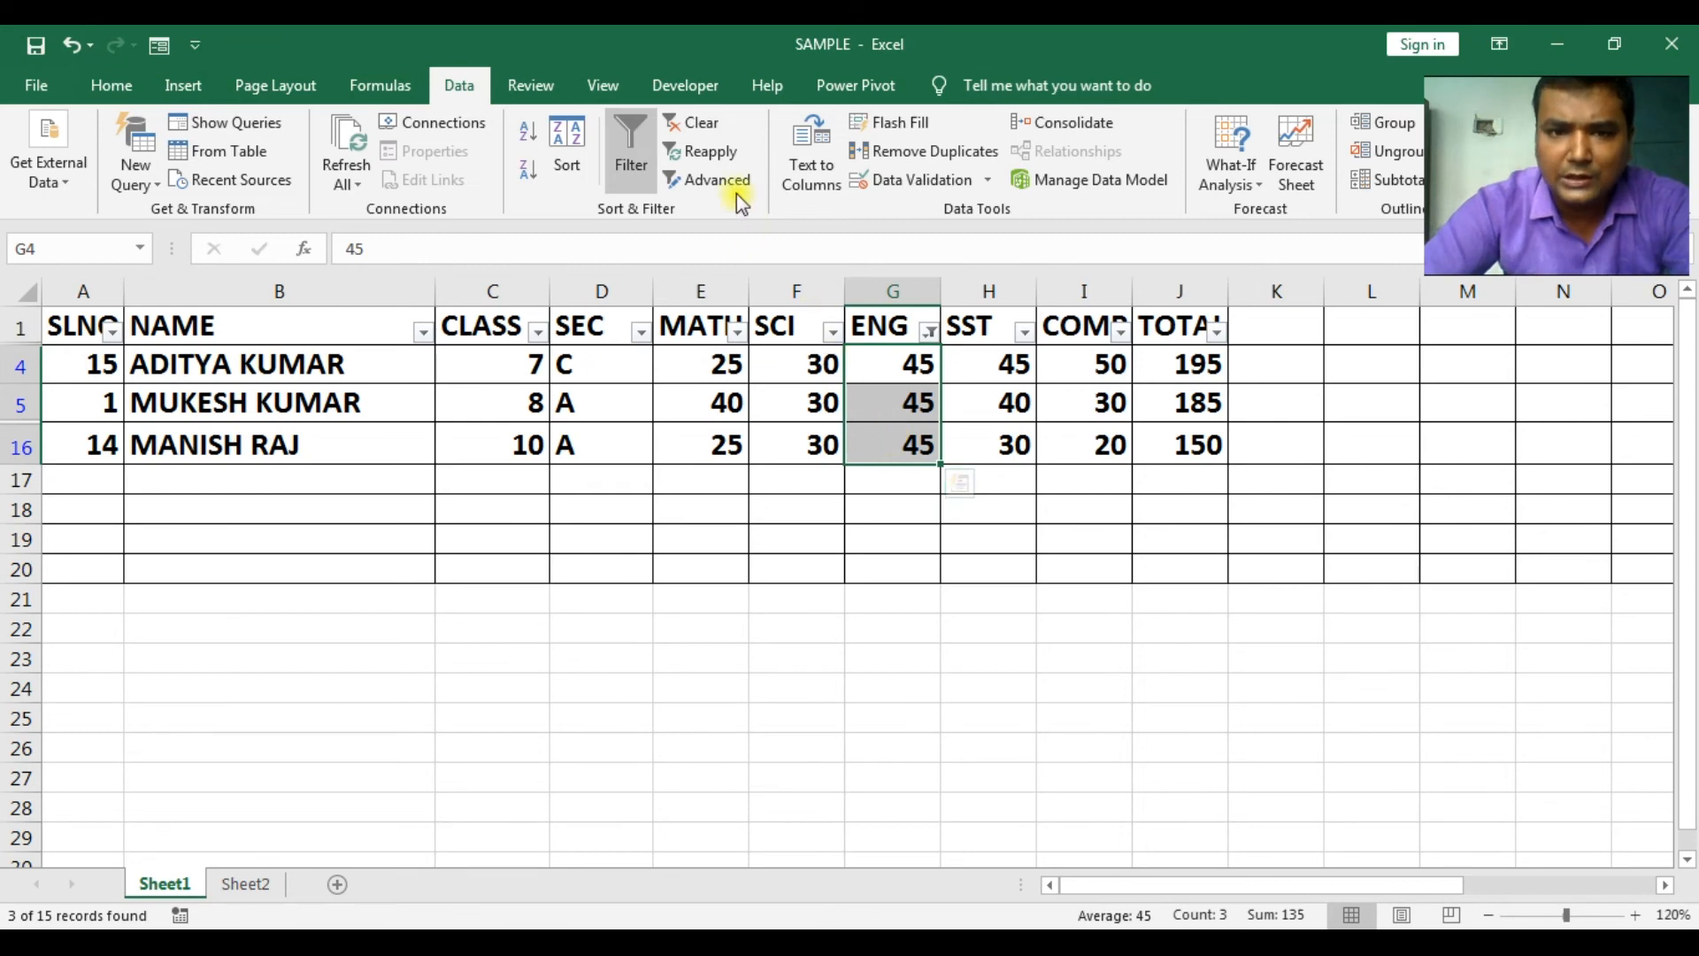
- Clear the ENG filter from the marks table and turn off filtering for its header row
left_click(714, 128)
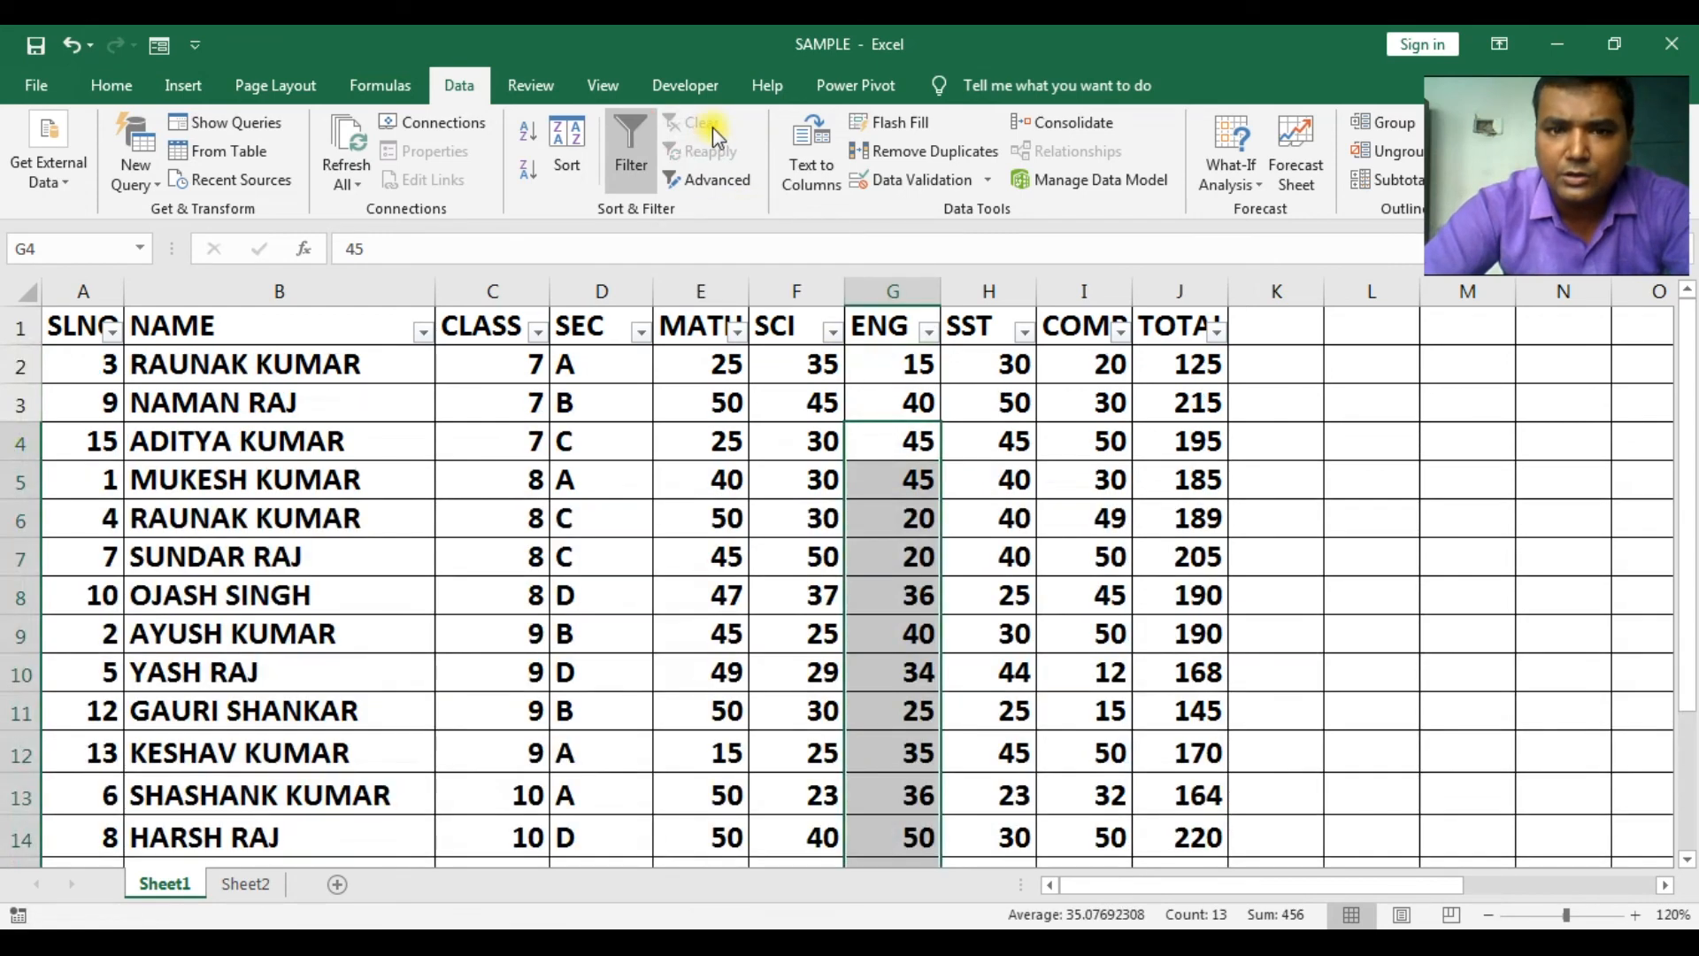
left_click(778, 412)
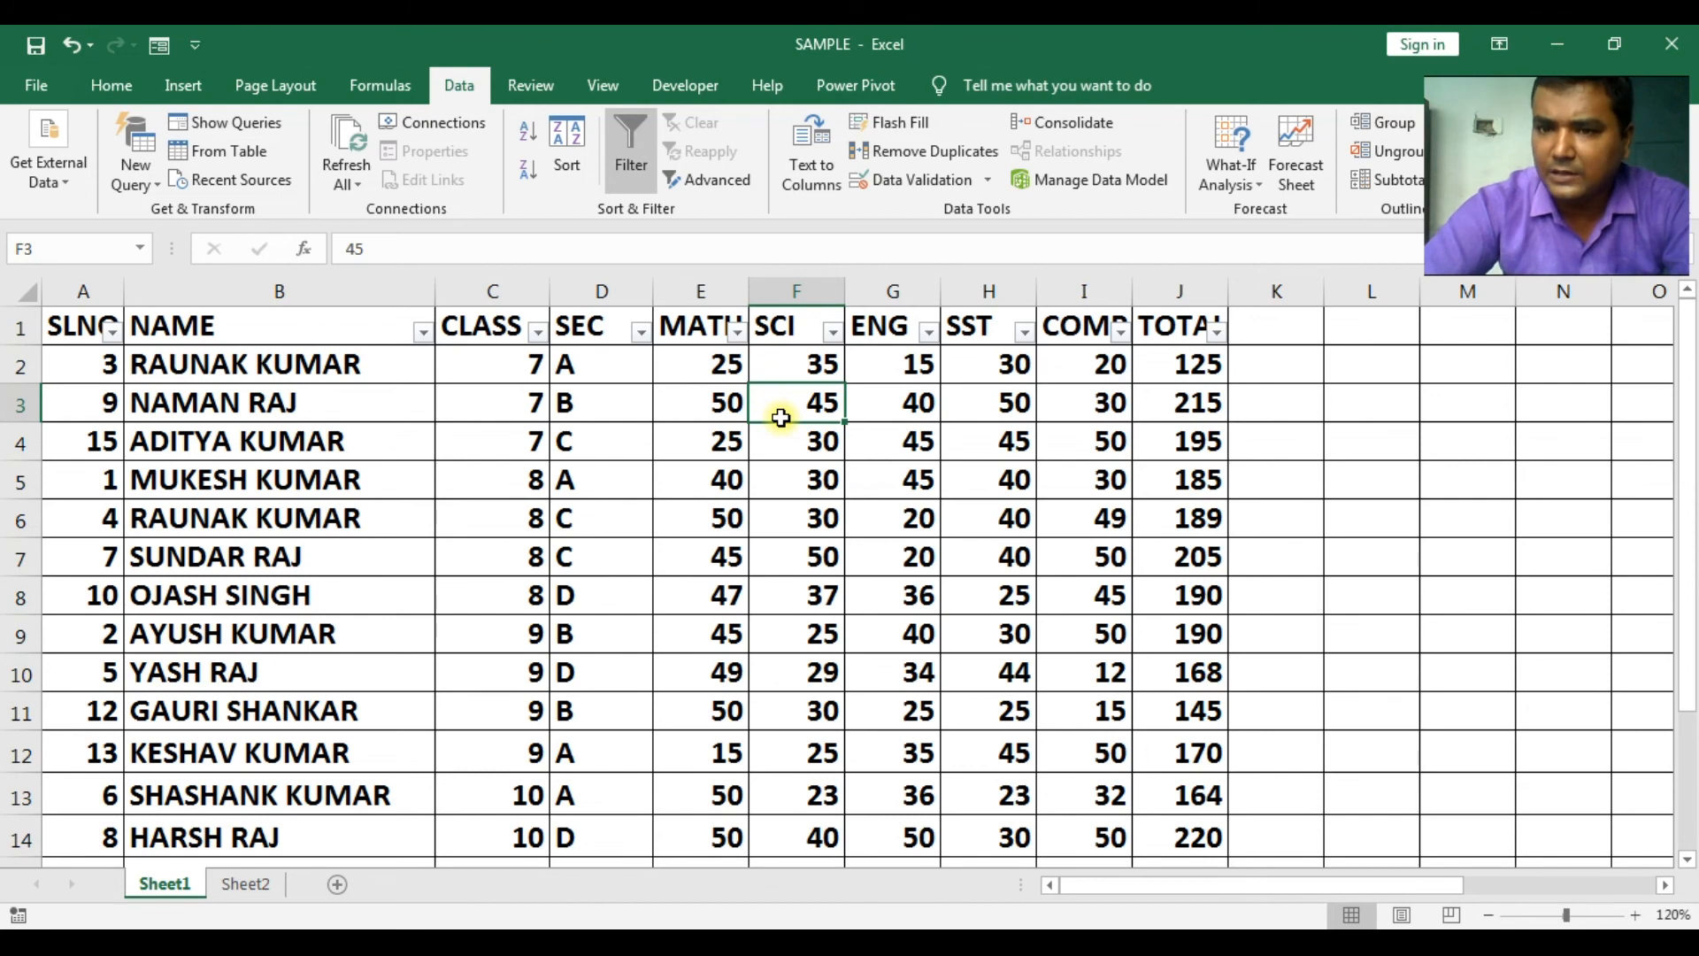
left_click(648, 164)
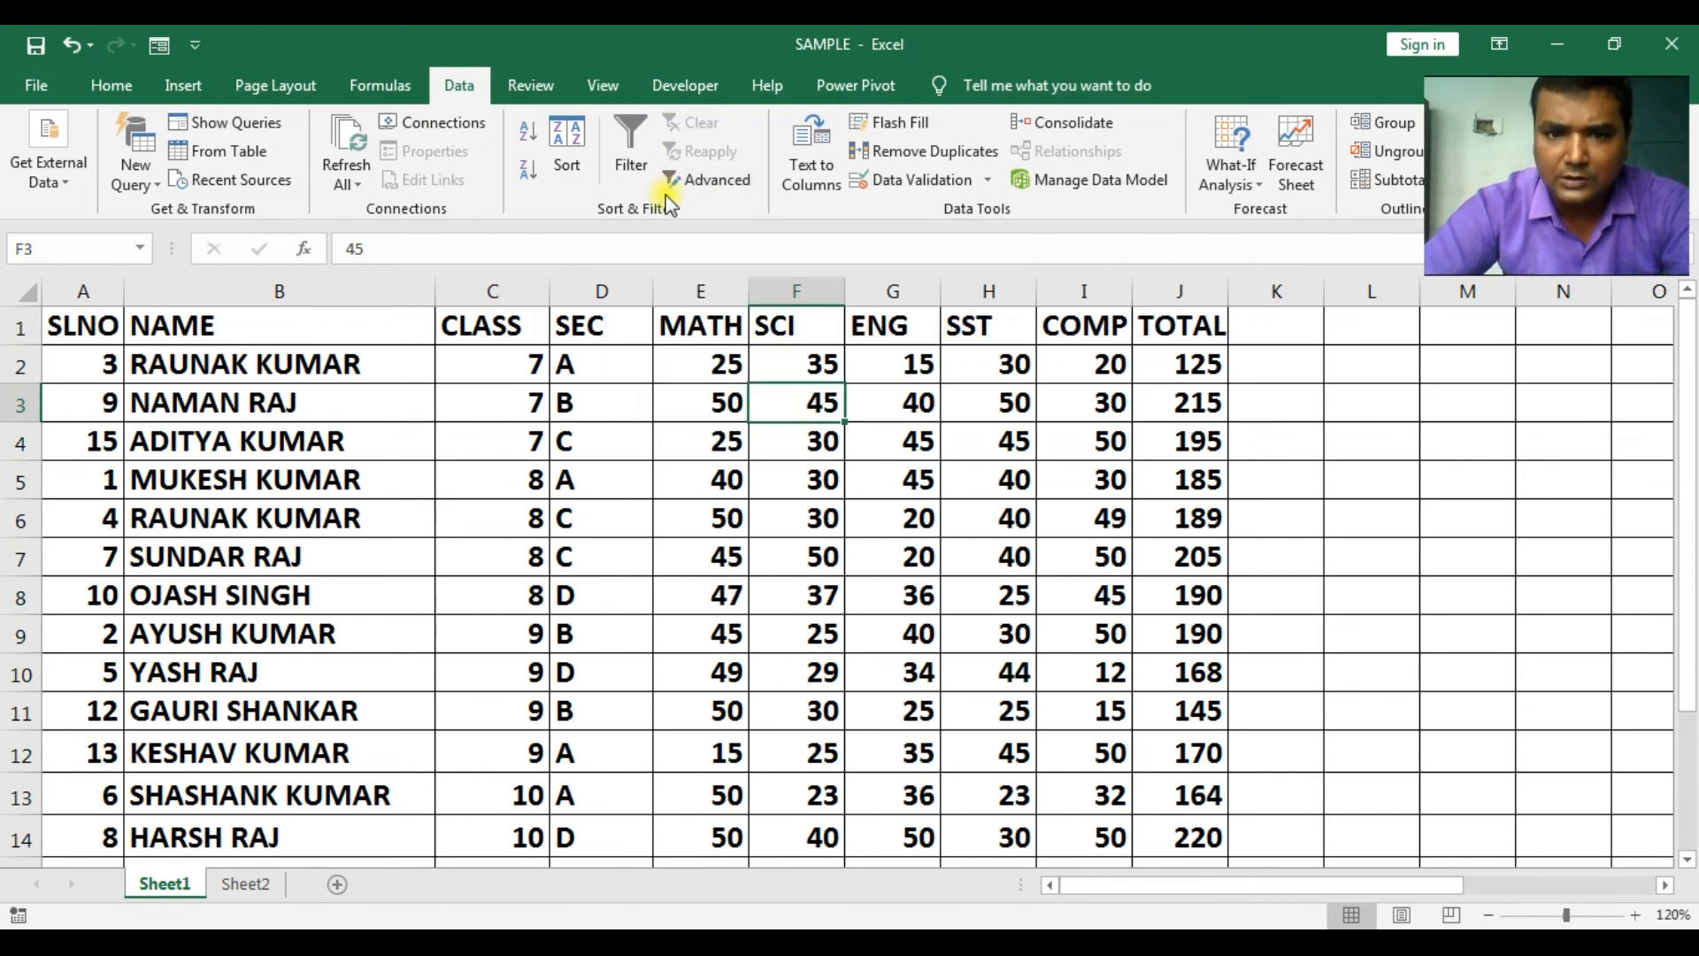